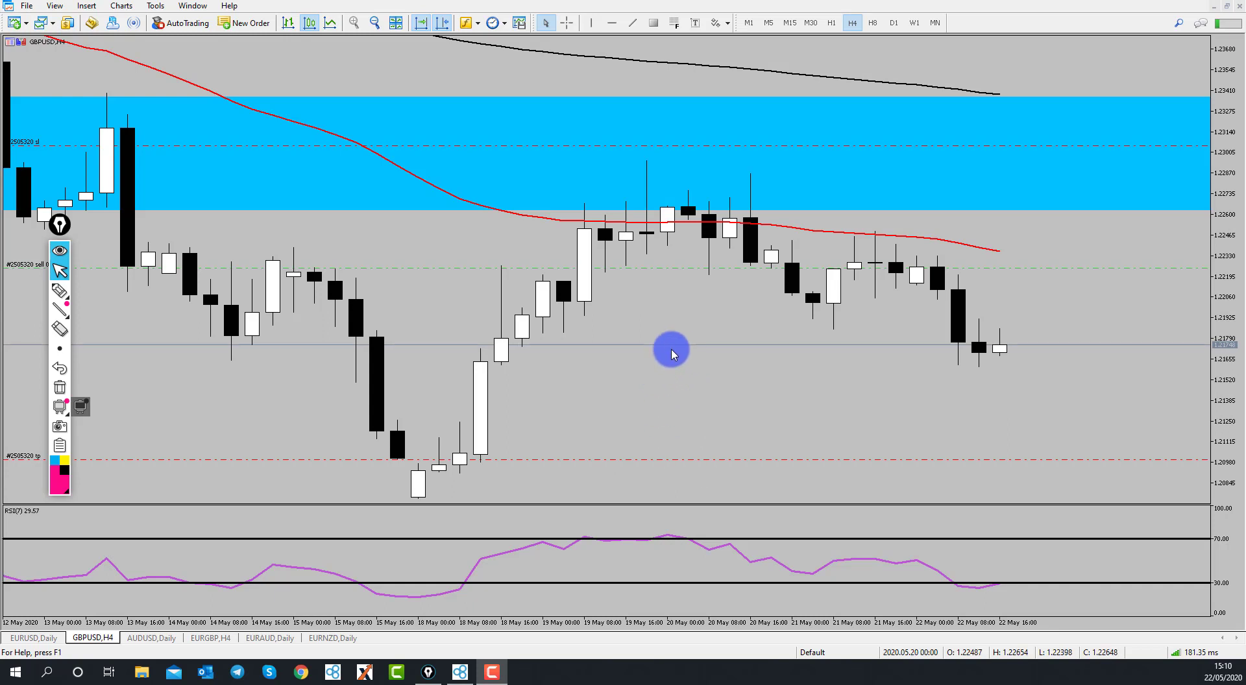
Try the 8-hour and daily timeframes, then return the chart to 4-hour
left_click(760, 388)
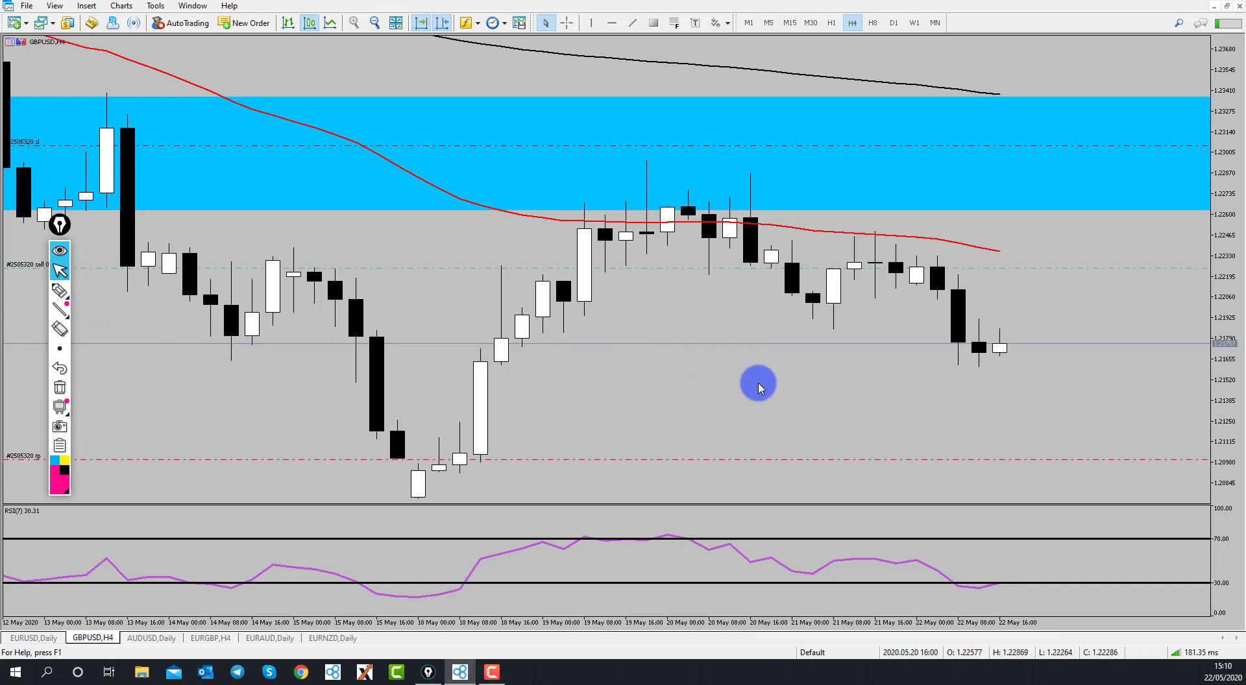
left_click(873, 22)
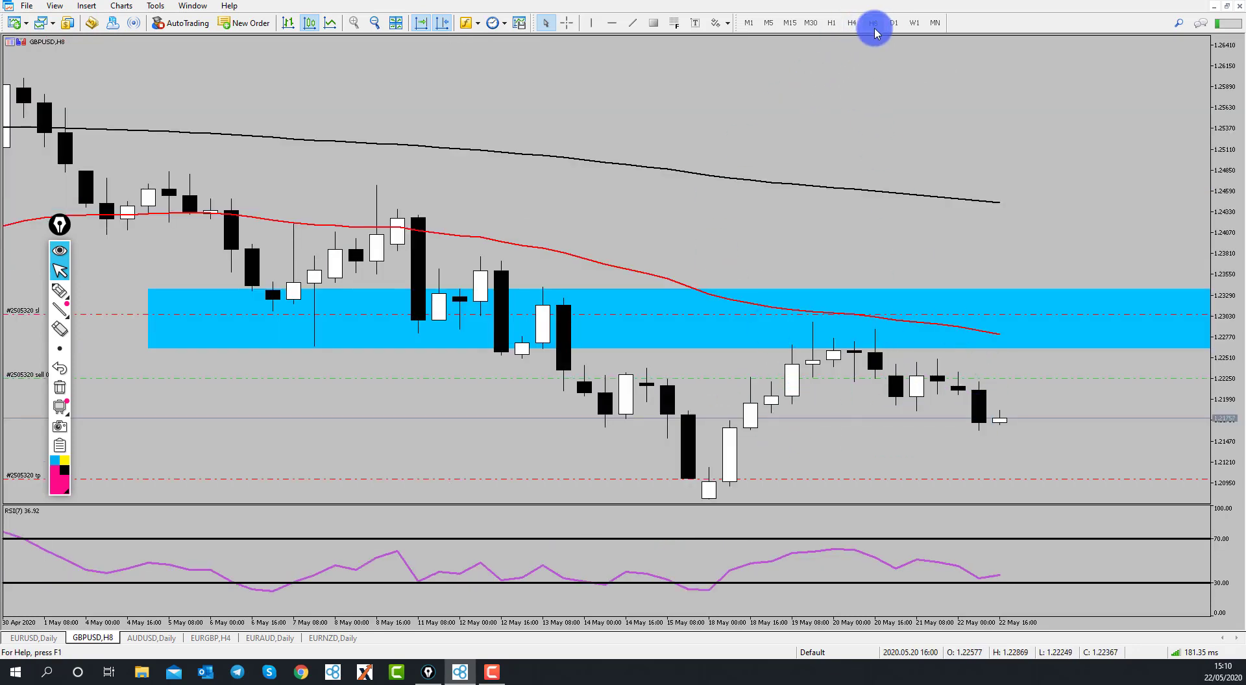
left_click(890, 24)
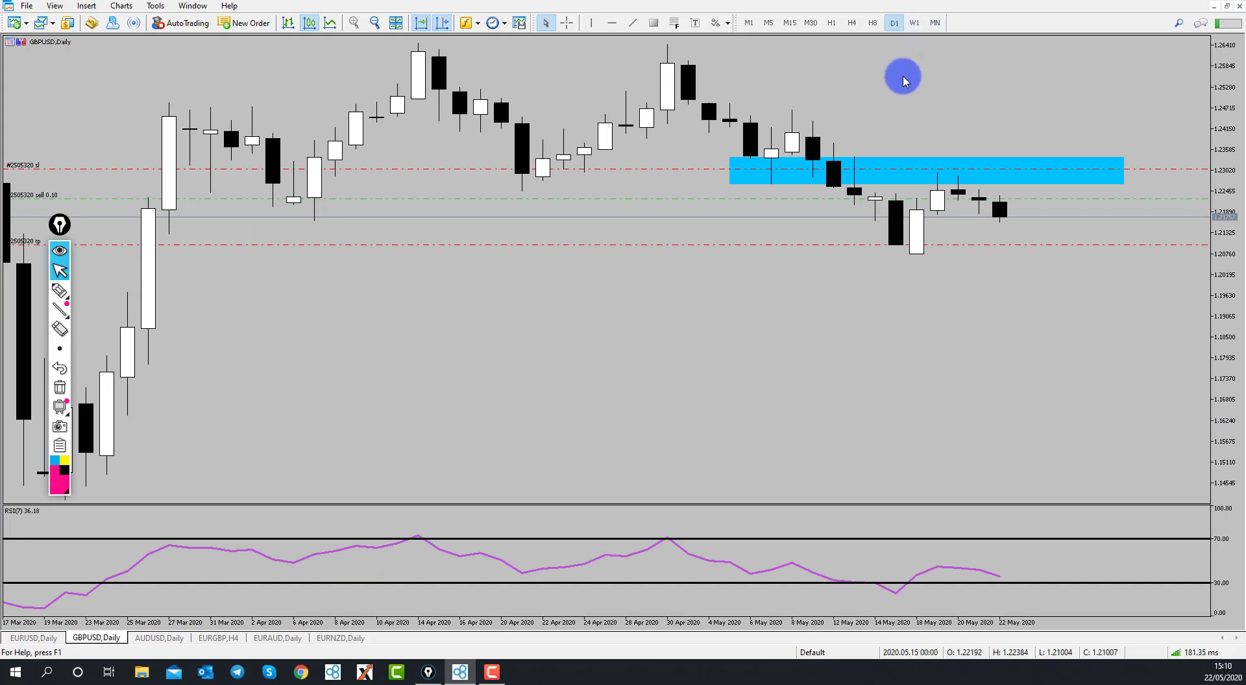
left_click(855, 26)
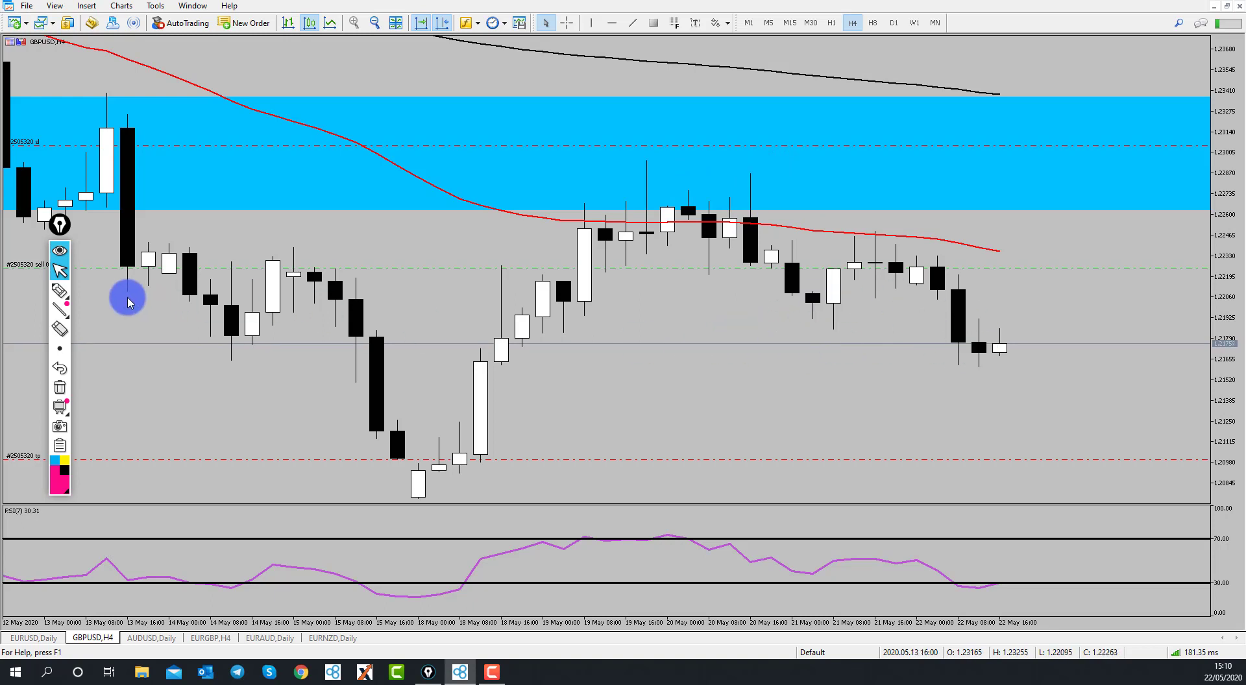
Sketch a pink price path, short marks, lines around the blue zone and an ellipse at the lows
left_click(59, 290)
left_click_drag(469, 376, 609, 266)
mouse_move(671, 224)
left_mouse_down()
mouse_move(823, 310)
mouse_move(920, 286)
mouse_move(976, 371)
left_mouse_up()
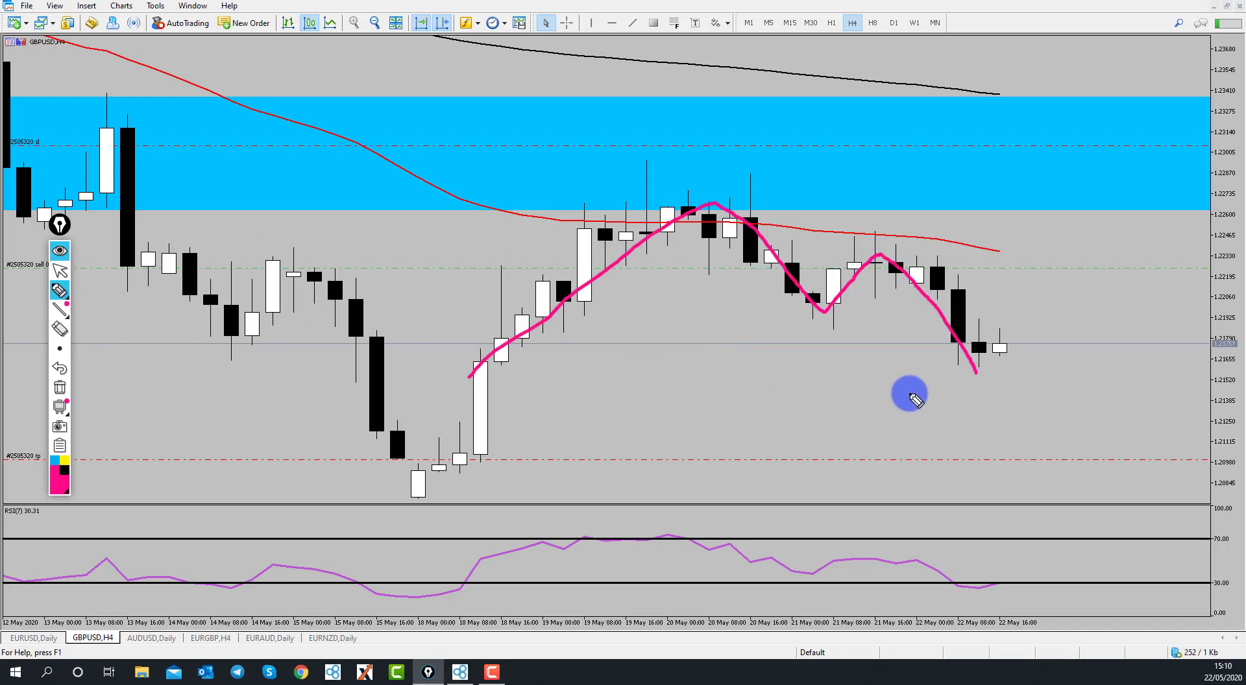
left_click_drag(722, 148, 785, 159)
left_click_drag(844, 202, 887, 210)
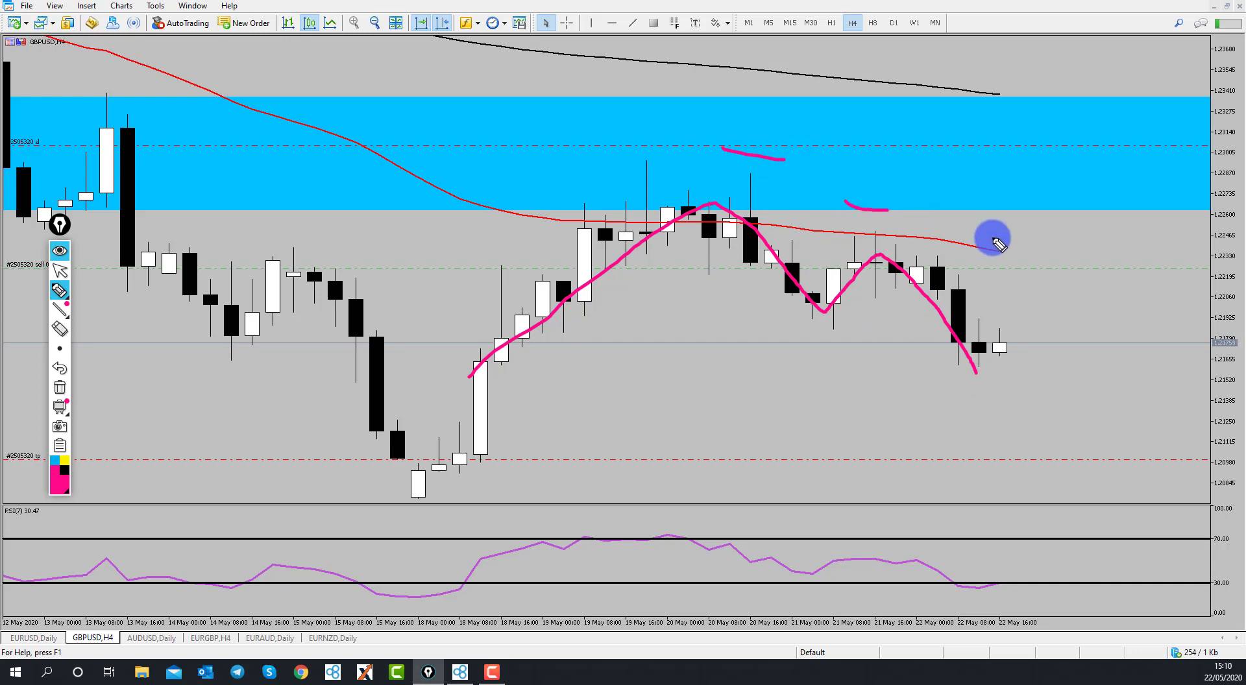
mouse_move(1081, 351)
left_mouse_down()
mouse_move(1097, 344)
mouse_move(1112, 357)
left_mouse_up()
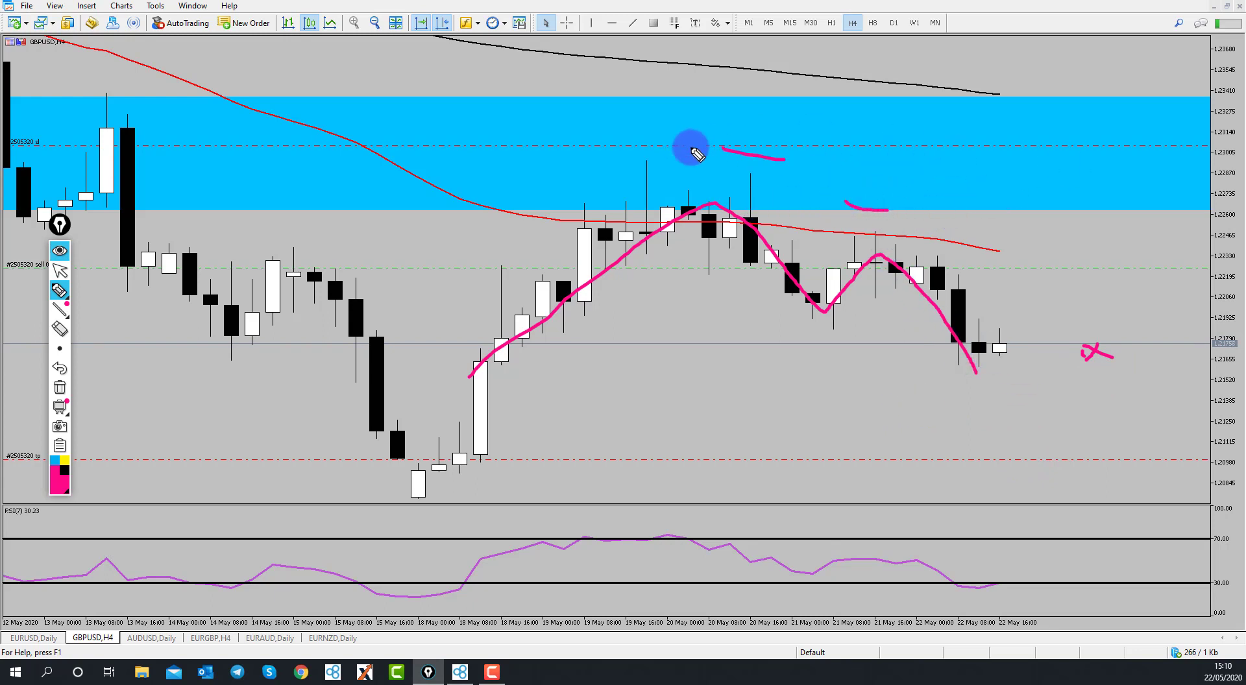
left_click_drag(690, 147, 907, 152)
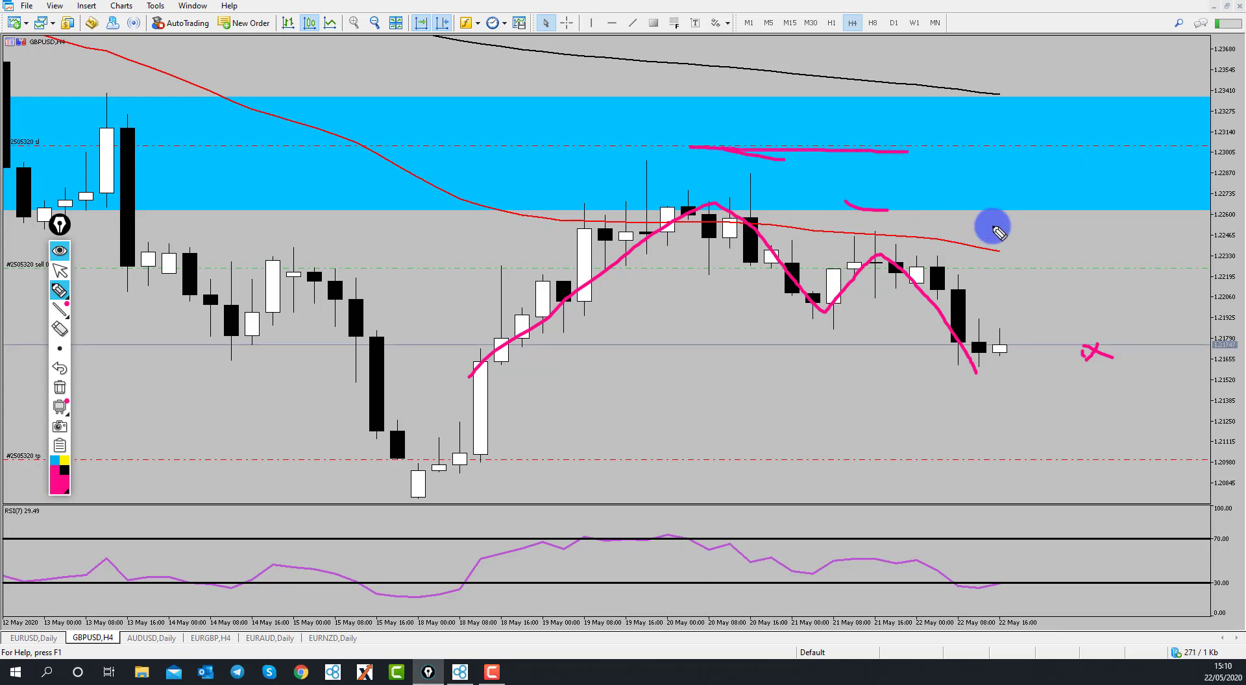
left_click_drag(842, 228, 1060, 227)
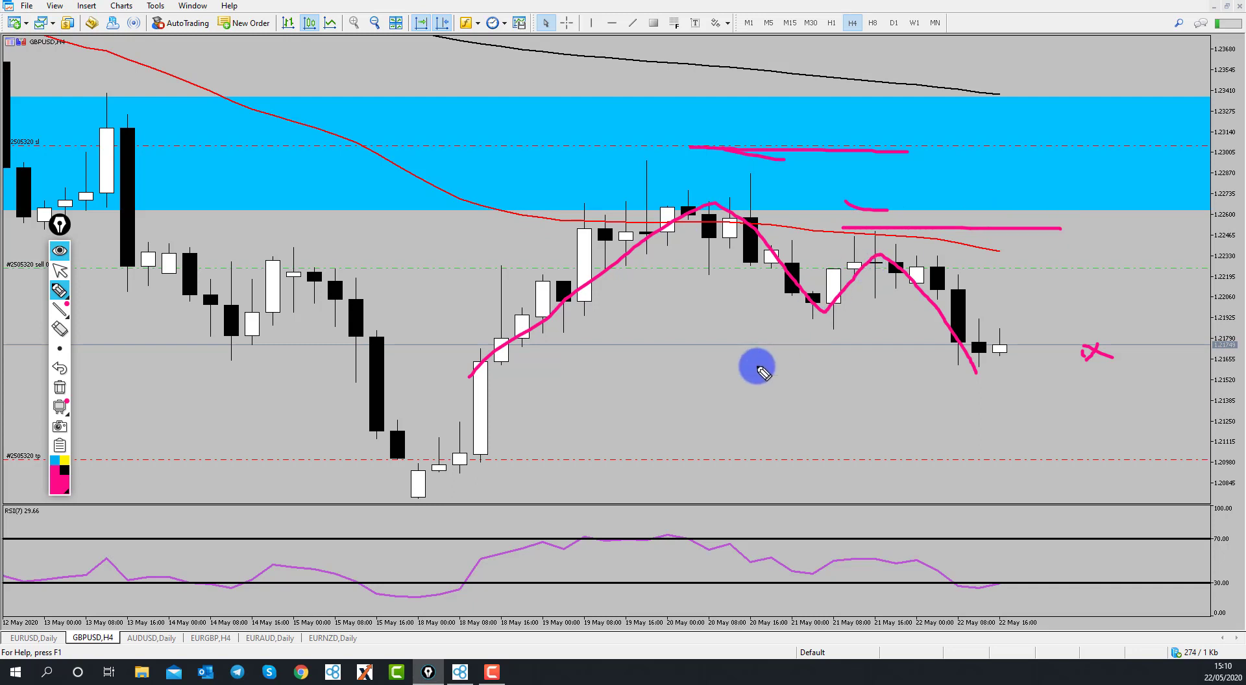
mouse_move(515, 433)
left_mouse_down()
mouse_move(393, 453)
mouse_move(520, 450)
mouse_move(421, 436)
left_mouse_up()
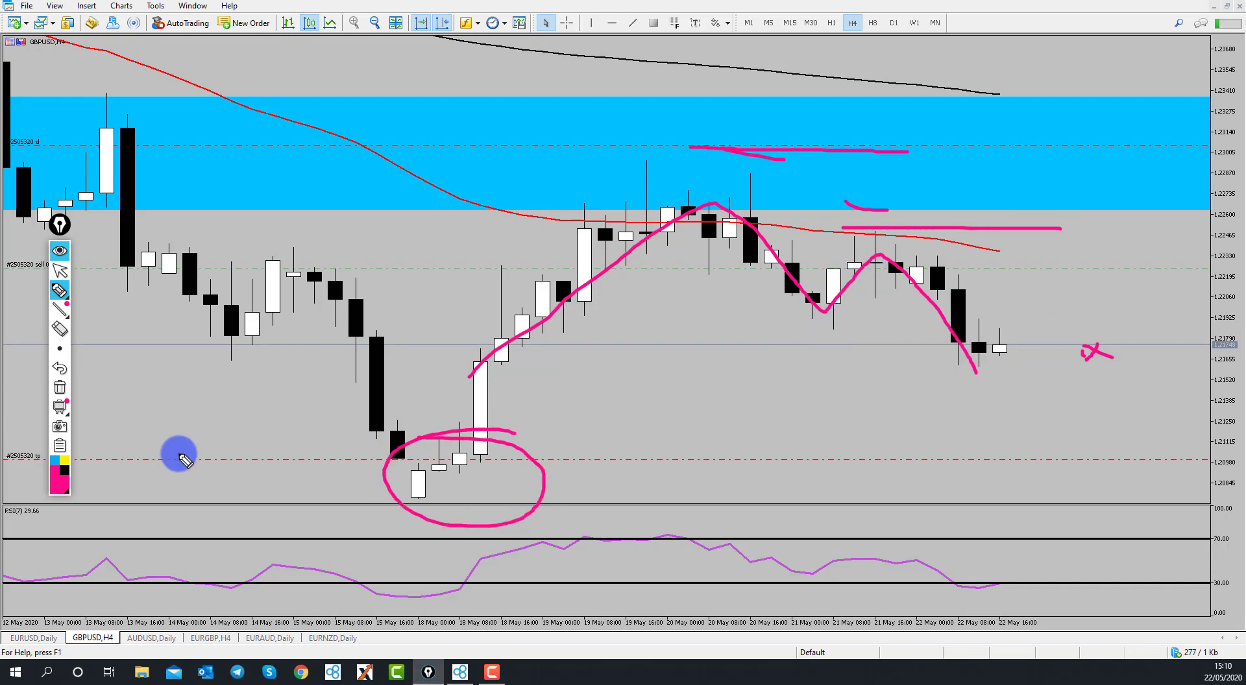
Erase all pink path, line, ellipse and X marks, returning to selection mode
left_click(60, 329)
mouse_move(439, 542)
left_mouse_down()
mouse_move(984, 189)
mouse_move(612, 161)
mouse_move(1046, 289)
left_mouse_up()
left_click_drag(1191, 323, 1021, 345)
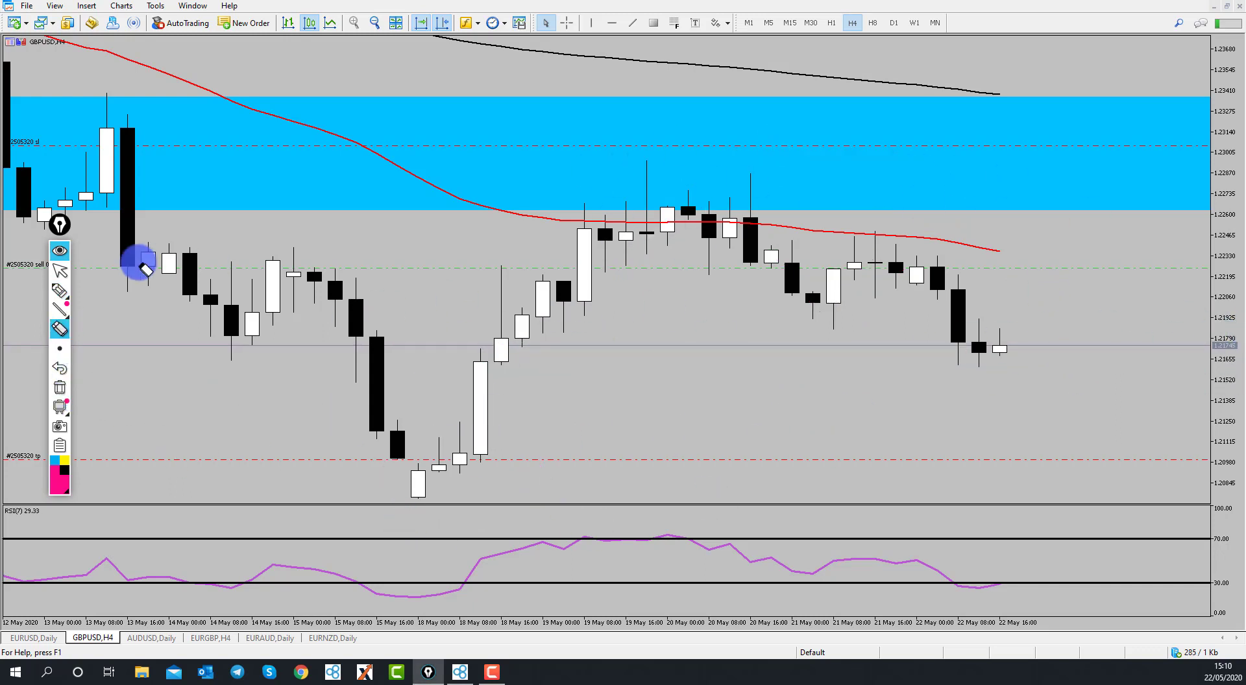
left_click(59, 270)
On the EURUSD Daily chart, tick both highs, underline the blue zone and circle the last candles
left_click(39, 637)
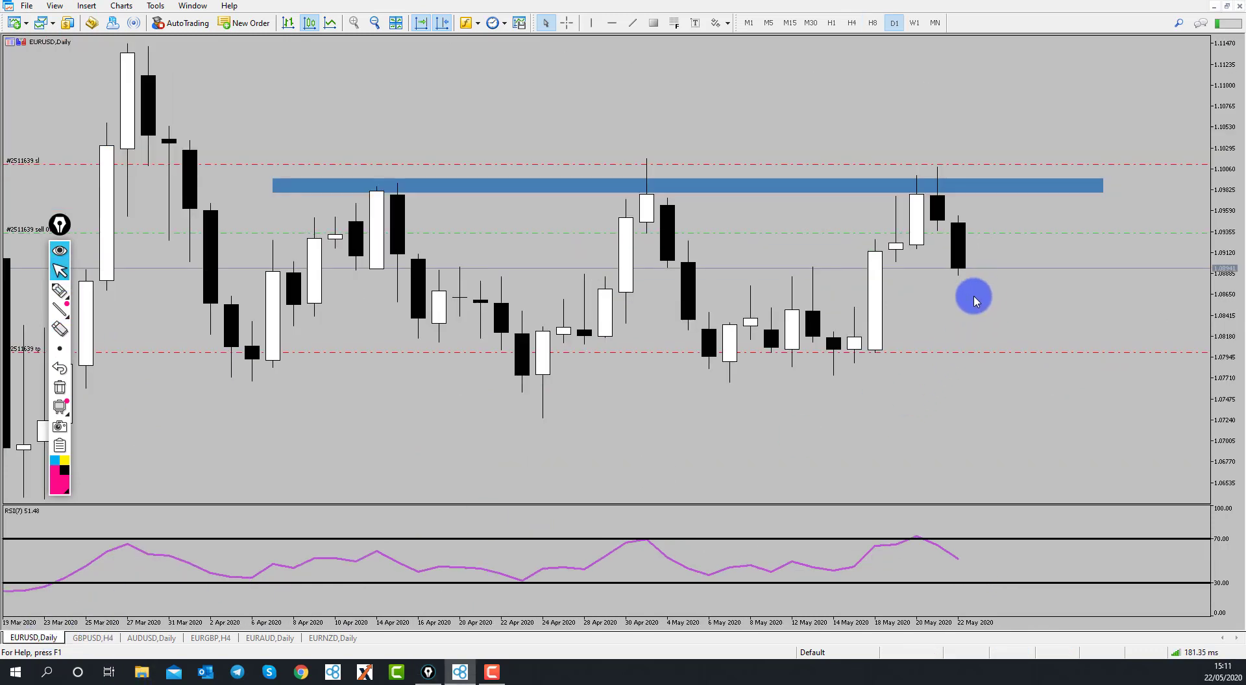
left_click(60, 293)
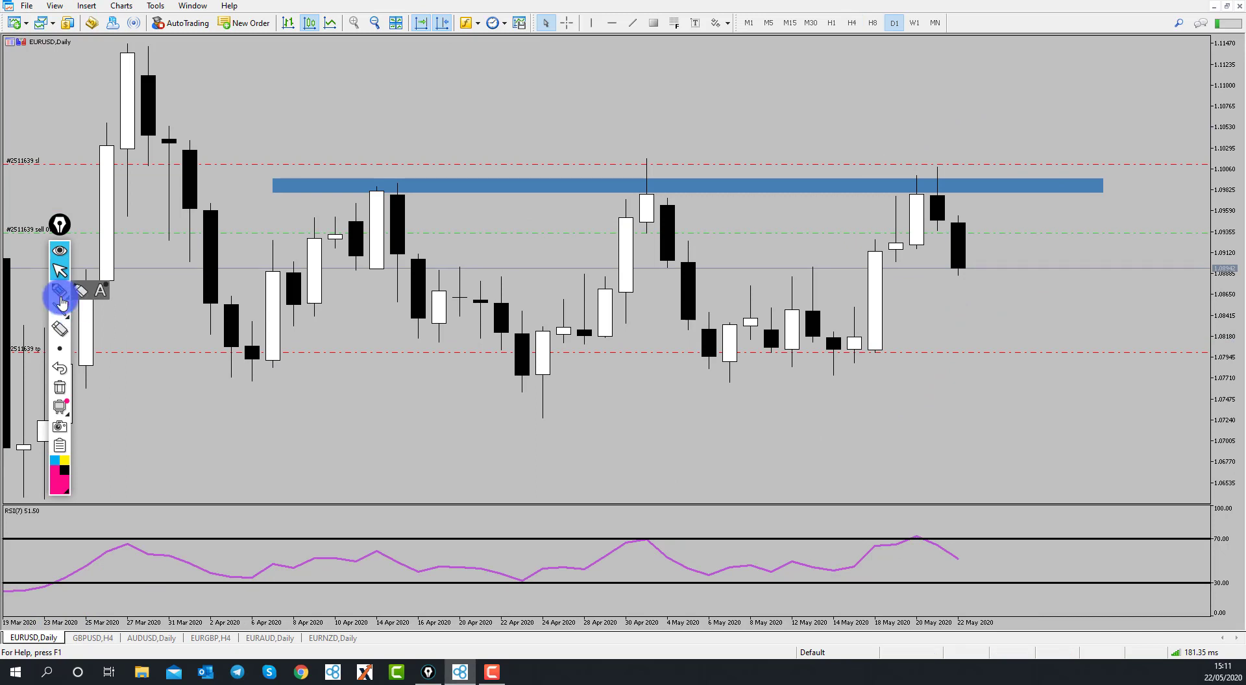
left_click(61, 300)
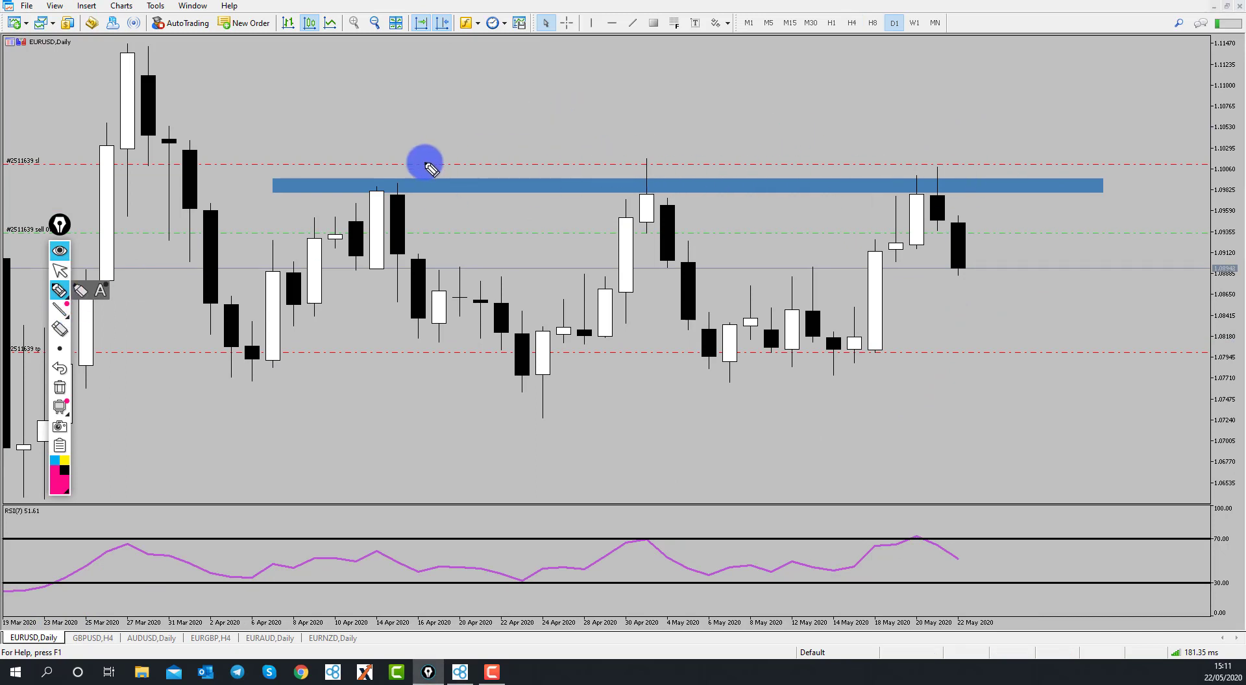
left_click_drag(366, 152, 410, 154)
left_click_drag(635, 144, 689, 144)
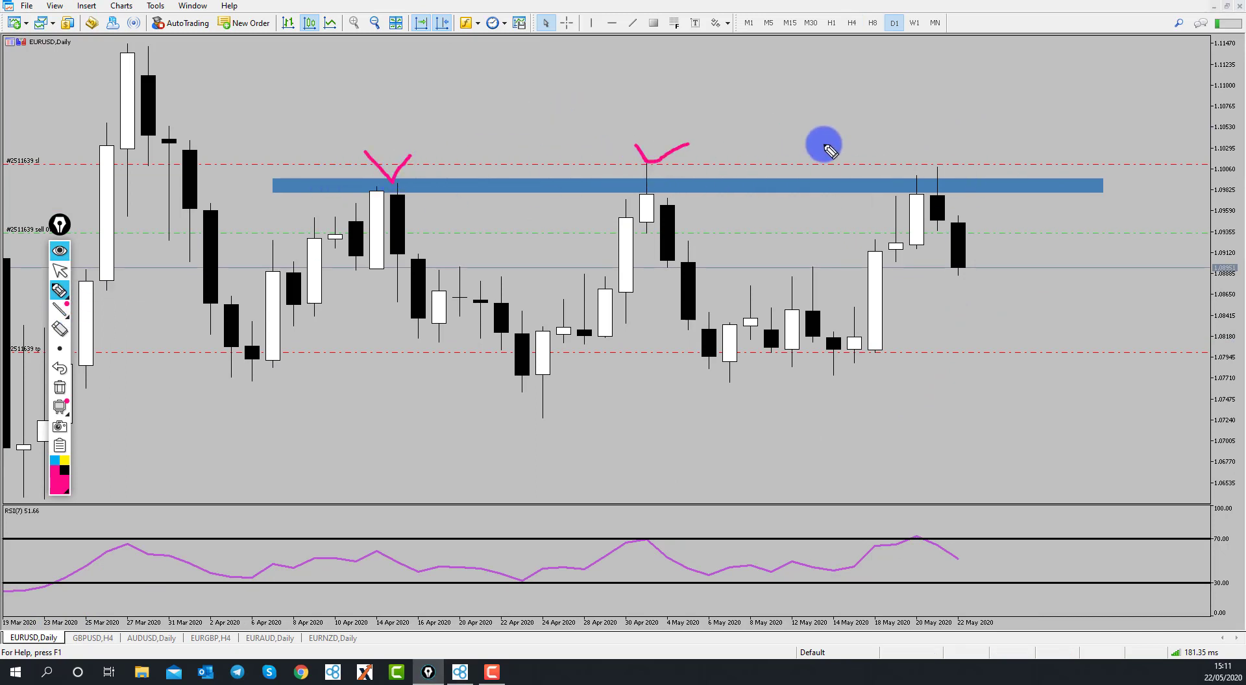
left_click_drag(444, 187, 844, 192)
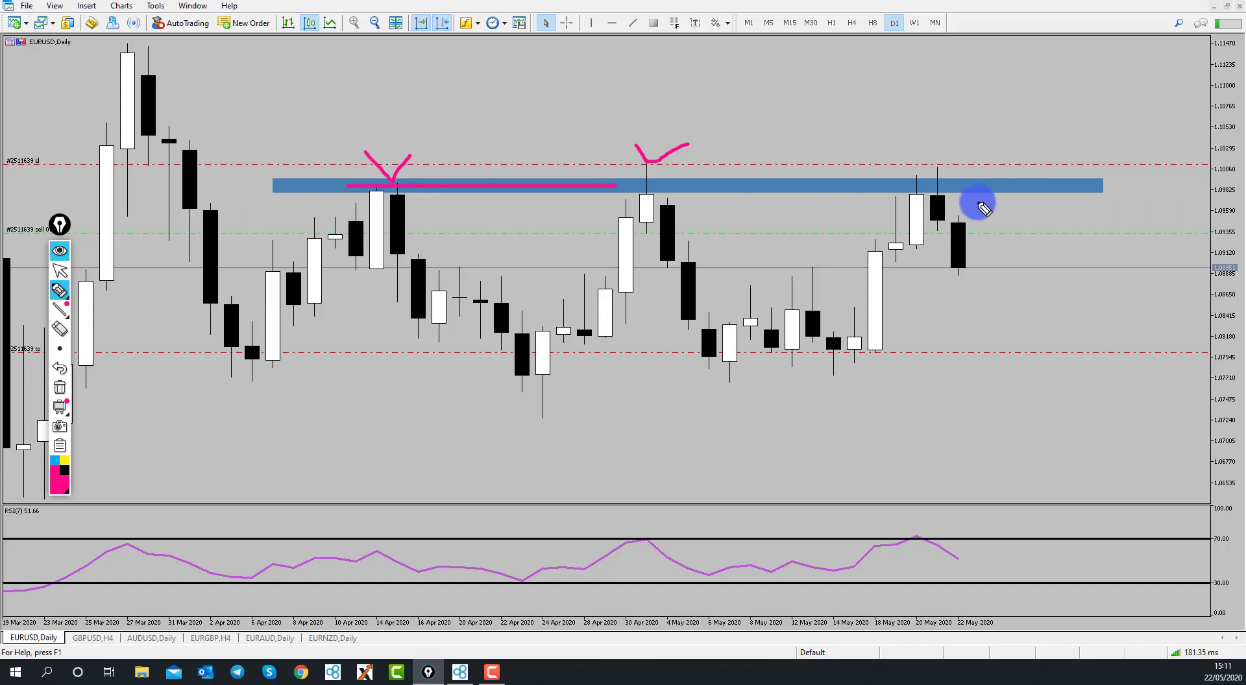
mouse_move(943, 160)
left_mouse_down()
mouse_move(960, 237)
mouse_move(937, 154)
left_mouse_up()
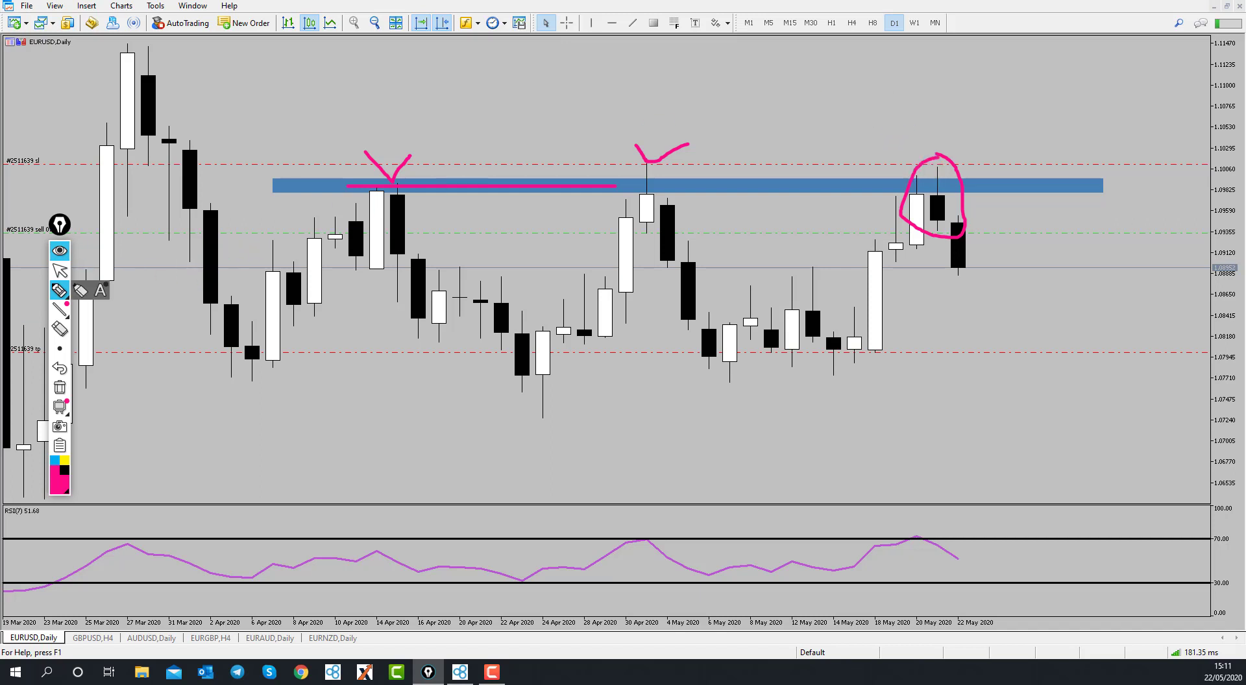
Erase every pink mark from the daily chart and return to selection mode
left_click(60, 329)
mouse_move(945, 172)
left_mouse_down()
mouse_move(571, 181)
mouse_move(551, 155)
mouse_move(182, 230)
left_mouse_up()
left_click(60, 271)
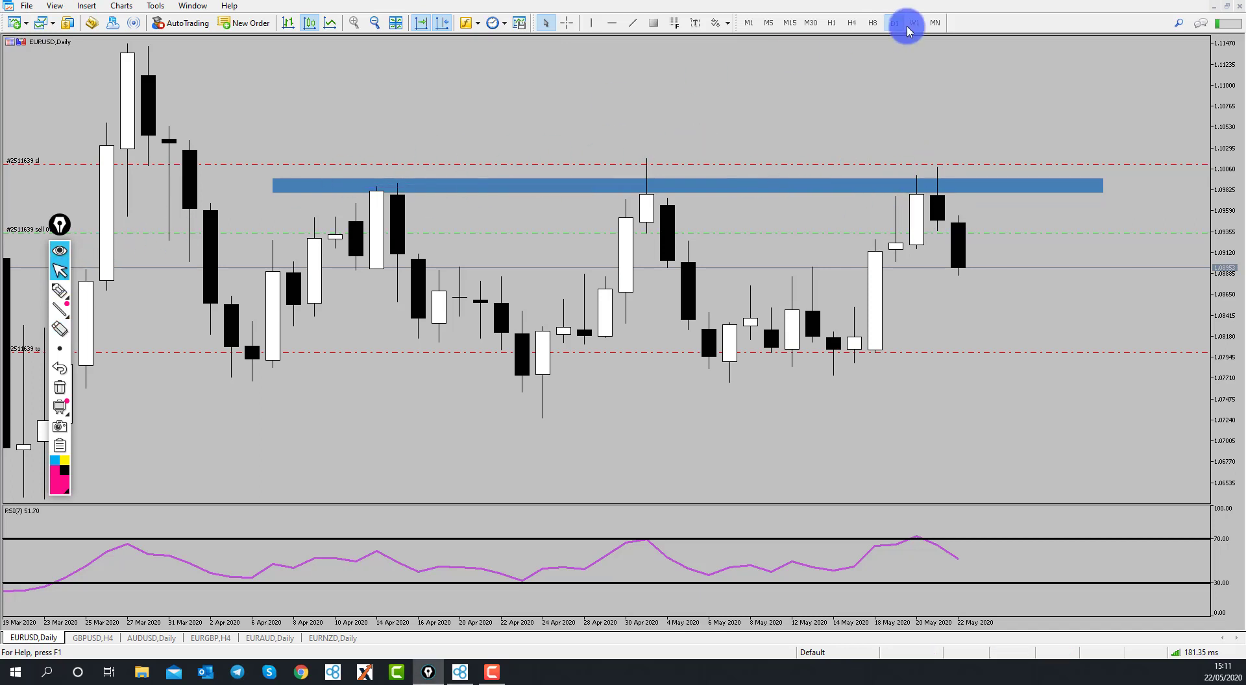
On the 4-hour chart, sketch pink drop and rise-then-fall paths with arrowheads
left_click(854, 26)
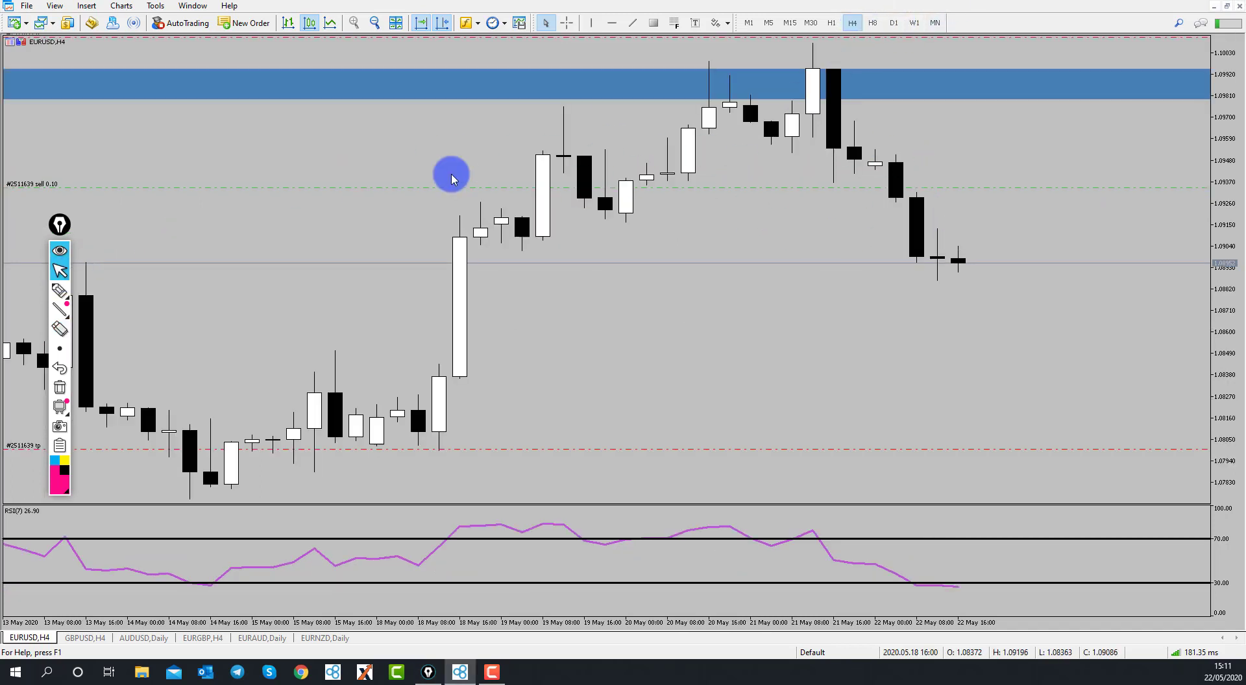
left_click(59, 300)
mouse_move(714, 70)
left_mouse_down()
mouse_move(787, 148)
mouse_move(883, 209)
mouse_move(926, 277)
left_mouse_up()
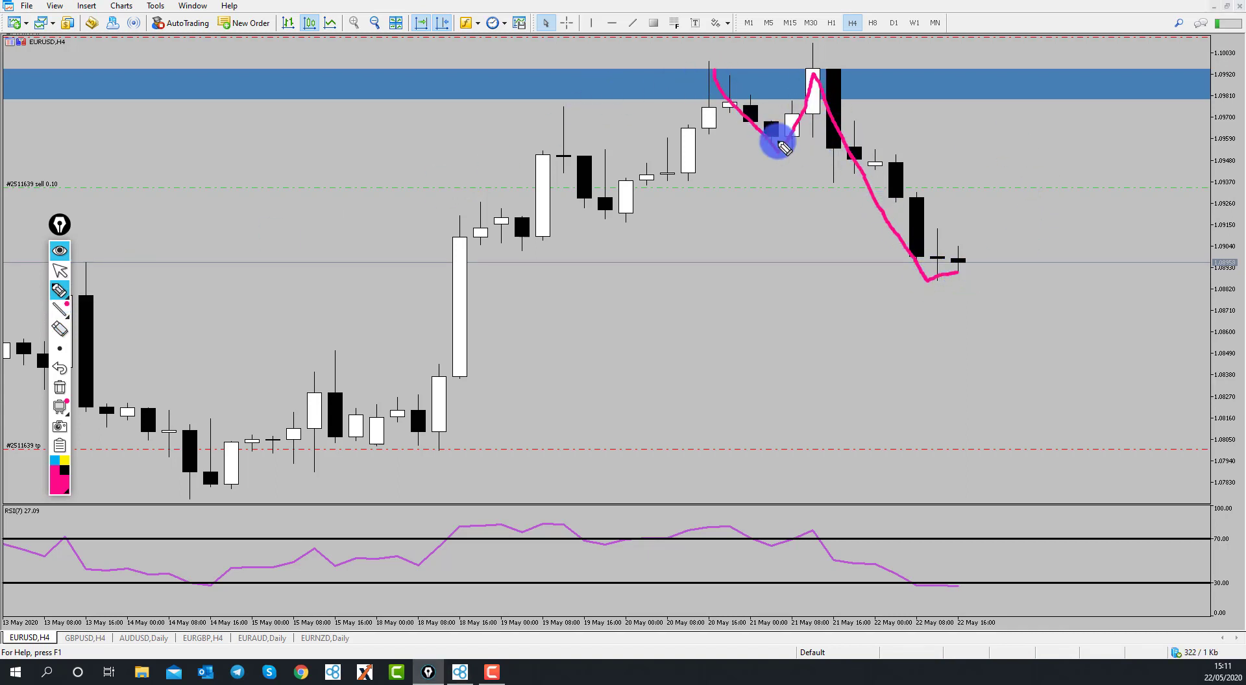
mouse_move(921, 224)
left_mouse_down()
mouse_move(896, 269)
mouse_move(839, 221)
left_mouse_up()
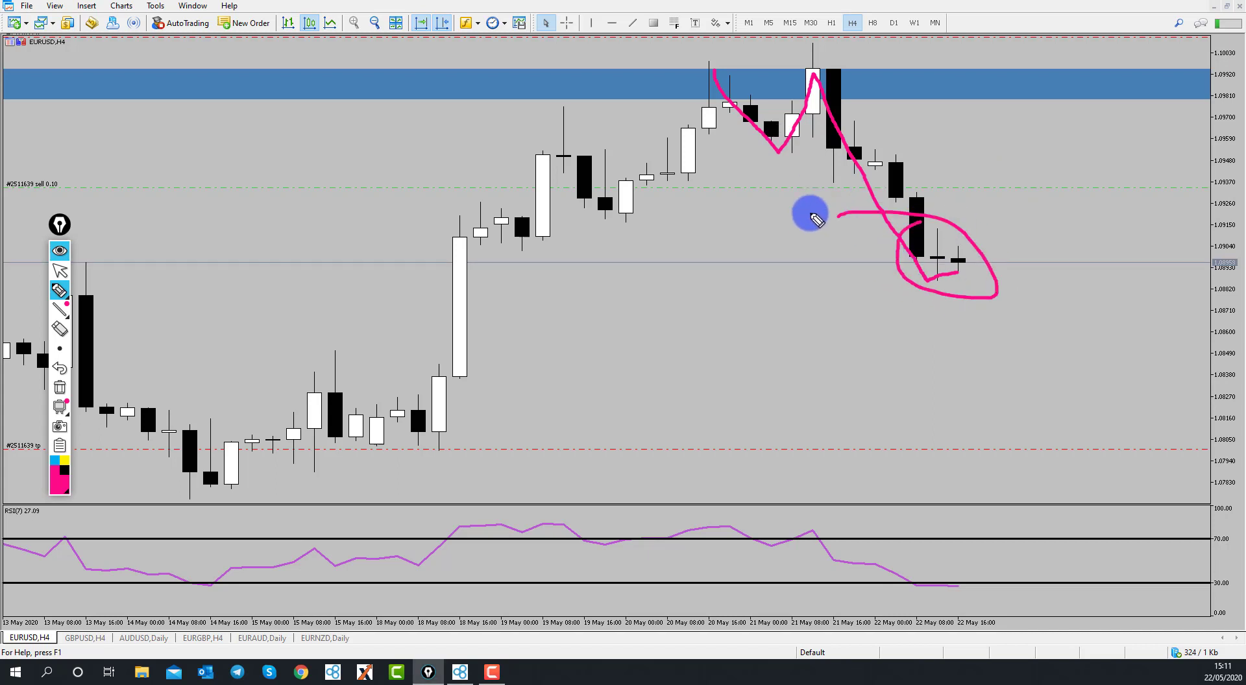
mouse_move(961, 265)
left_mouse_down()
mouse_move(970, 359)
mouse_move(987, 342)
left_mouse_up()
mouse_move(984, 260)
left_mouse_down()
mouse_move(1018, 200)
mouse_move(1046, 209)
left_mouse_up()
left_click_drag(1094, 299, 1092, 295)
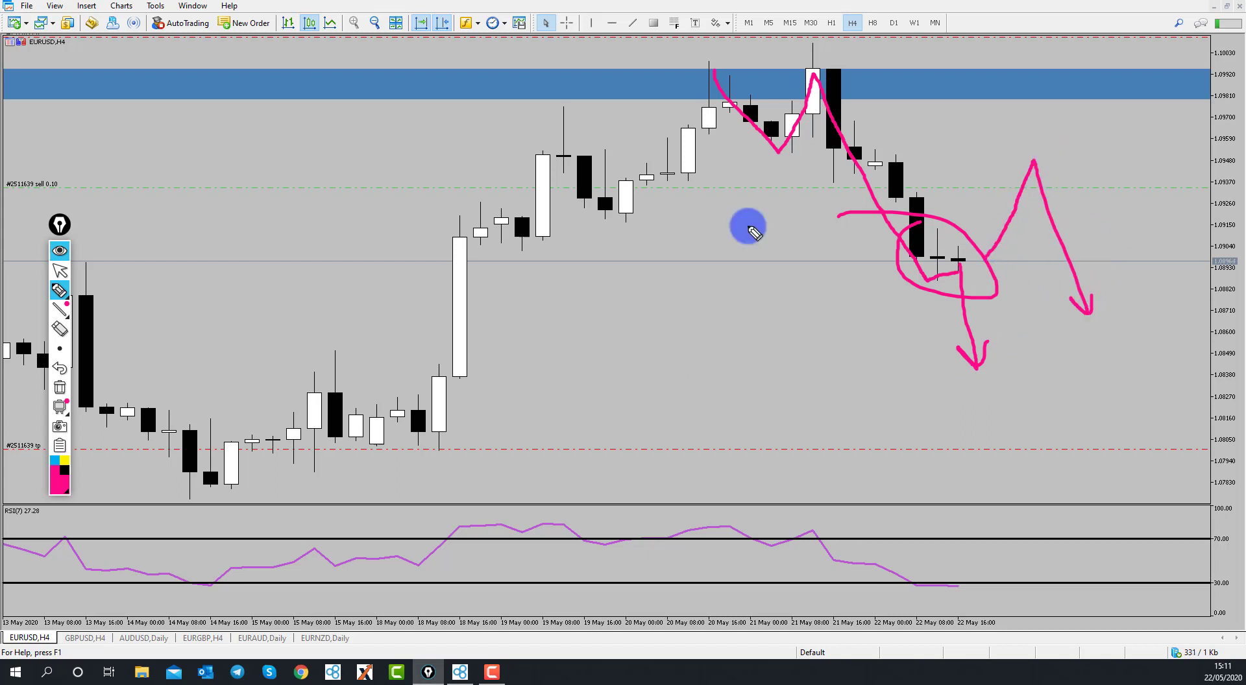
Erase those sketches and draw pink lines at 1.0937, along the zone top, and a downward-arrow box
left_click(60, 329)
mouse_move(1071, 175)
left_mouse_down()
mouse_move(1042, 259)
mouse_move(584, 278)
left_mouse_up()
left_click(60, 290)
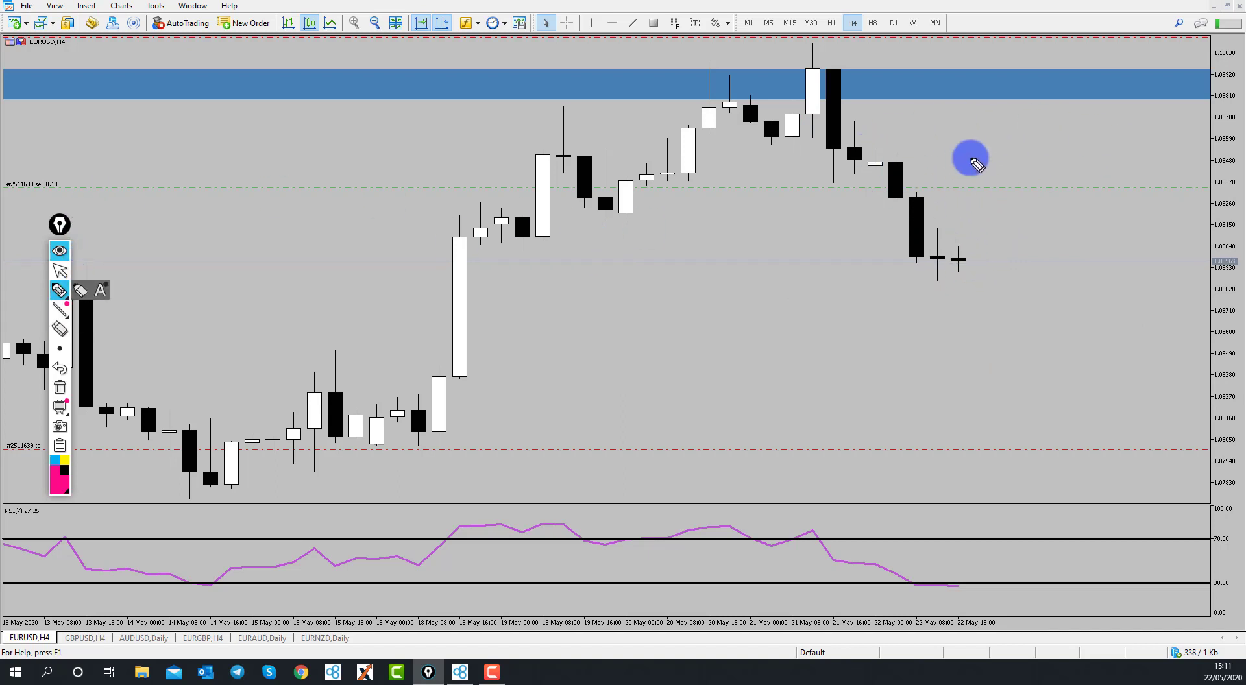
left_click_drag(867, 193, 955, 193)
left_click_drag(955, 255, 1005, 174)
mouse_move(744, 143)
left_mouse_down()
mouse_move(1000, 153)
mouse_move(737, 183)
mouse_move(824, 150)
left_mouse_up()
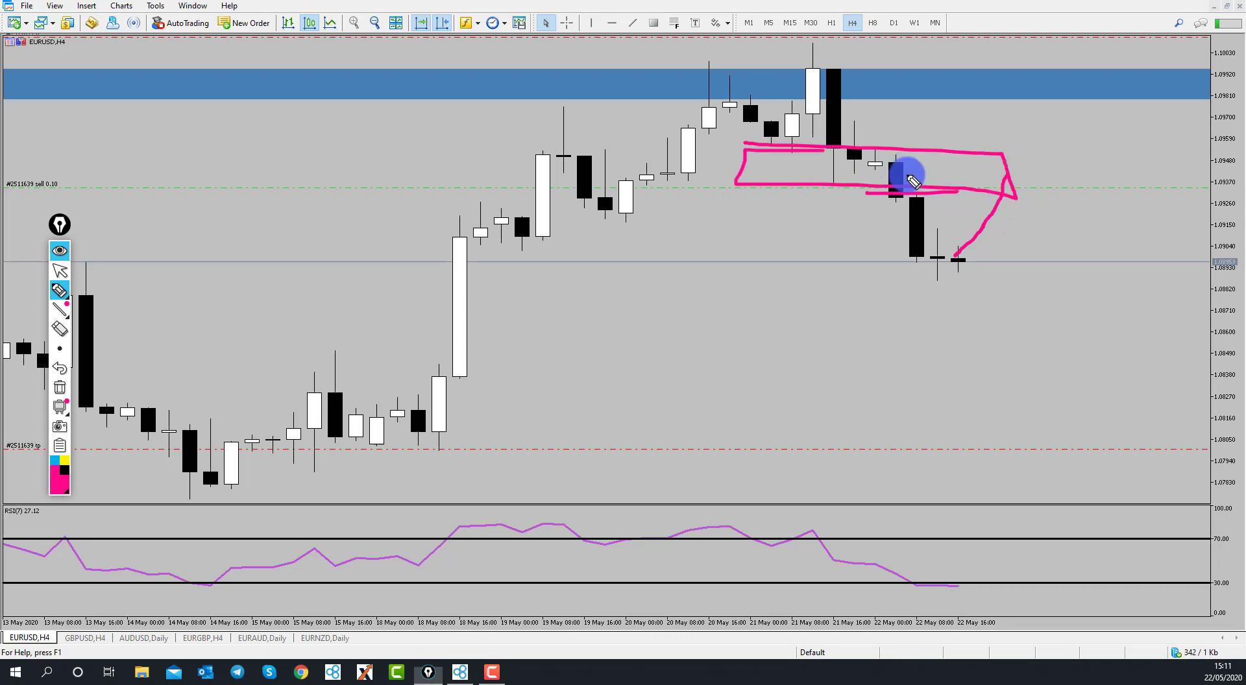
left_click_drag(1005, 168, 1039, 341)
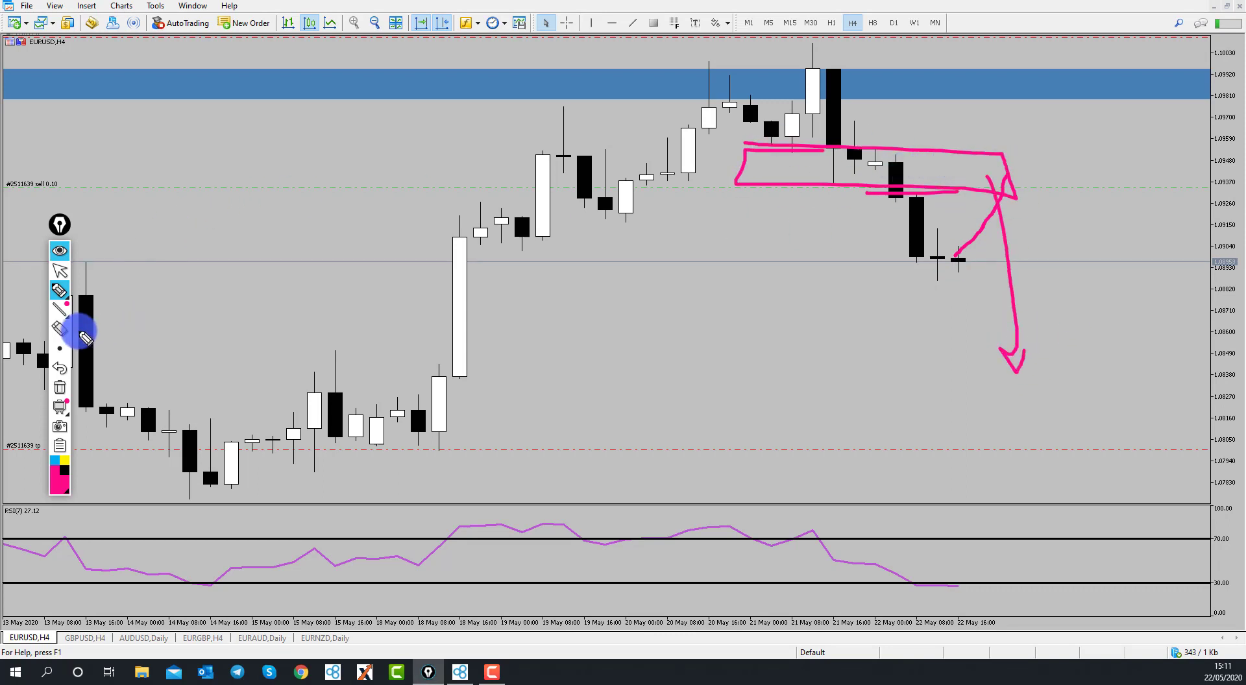
Erase the remaining pink marks, compress the price scale and switch EURUSD to Daily
left_click(59, 334)
left_click_drag(1116, 282, 779, 256)
left_click_drag(951, 170, 787, 181)
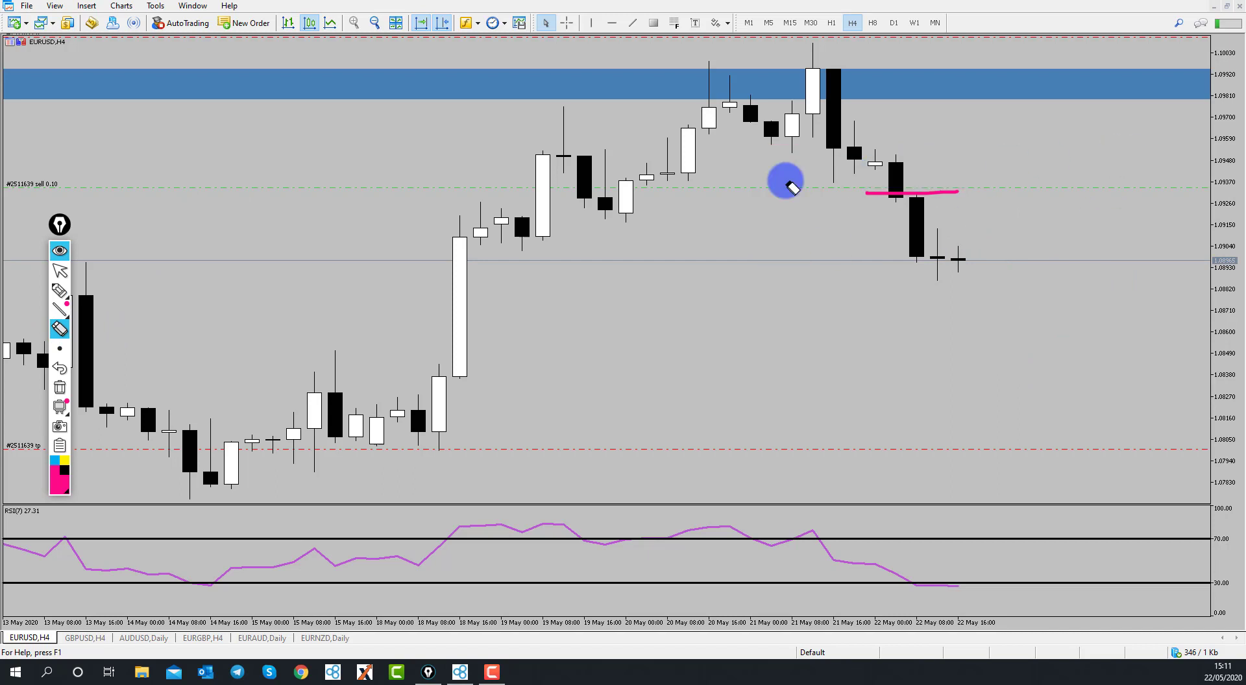
left_click_drag(1018, 183, 867, 192)
left_click(60, 270)
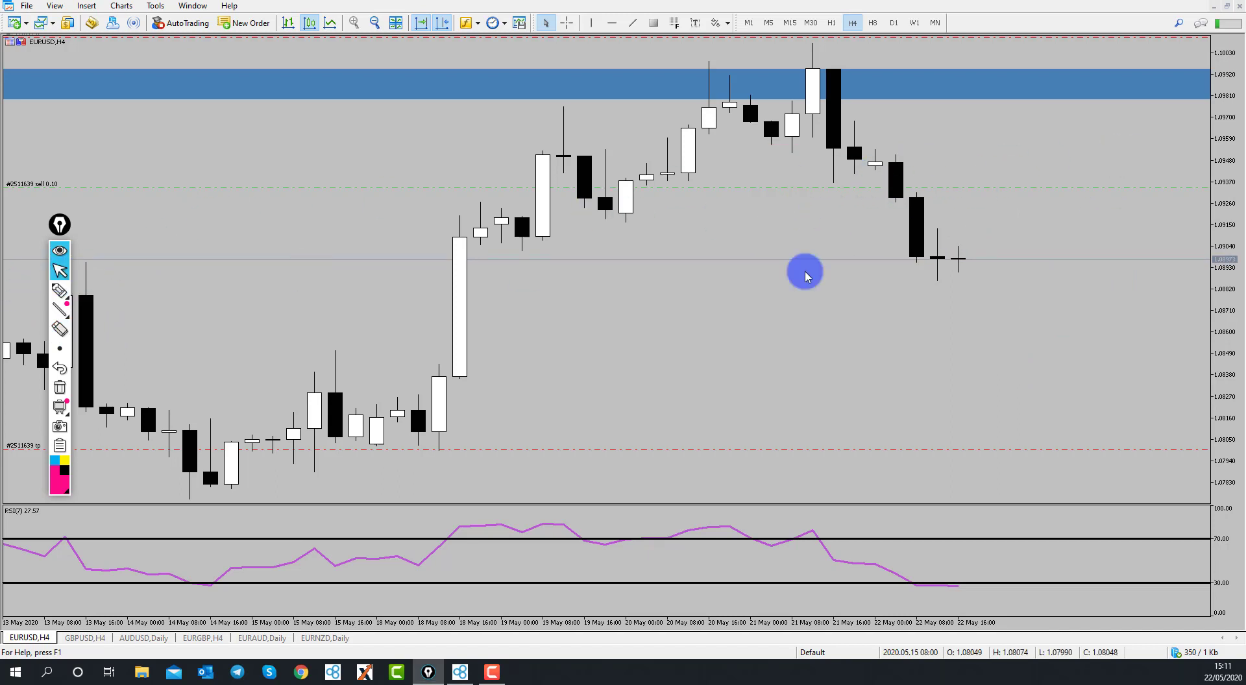
left_click_drag(1240, 155, 1232, 130)
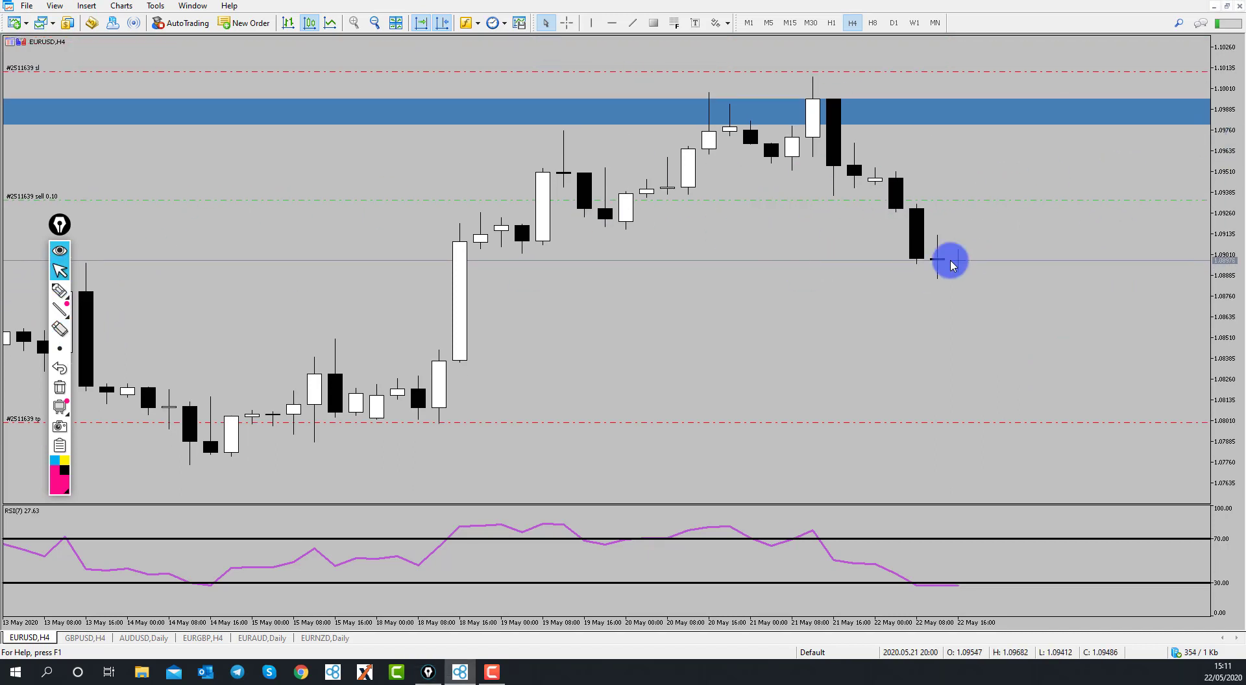
left_click(893, 23)
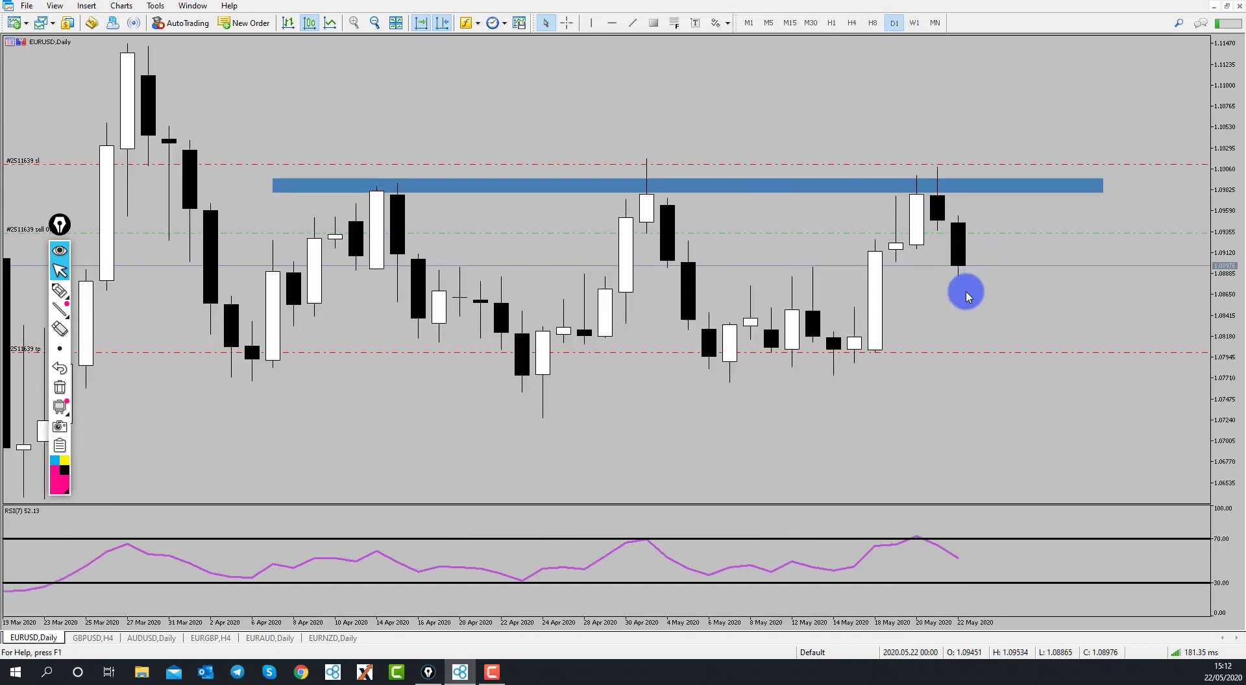
Draw a light-blue demand rectangle along the lows near 1.0795 and sketch pink projected paths
left_click(653, 26)
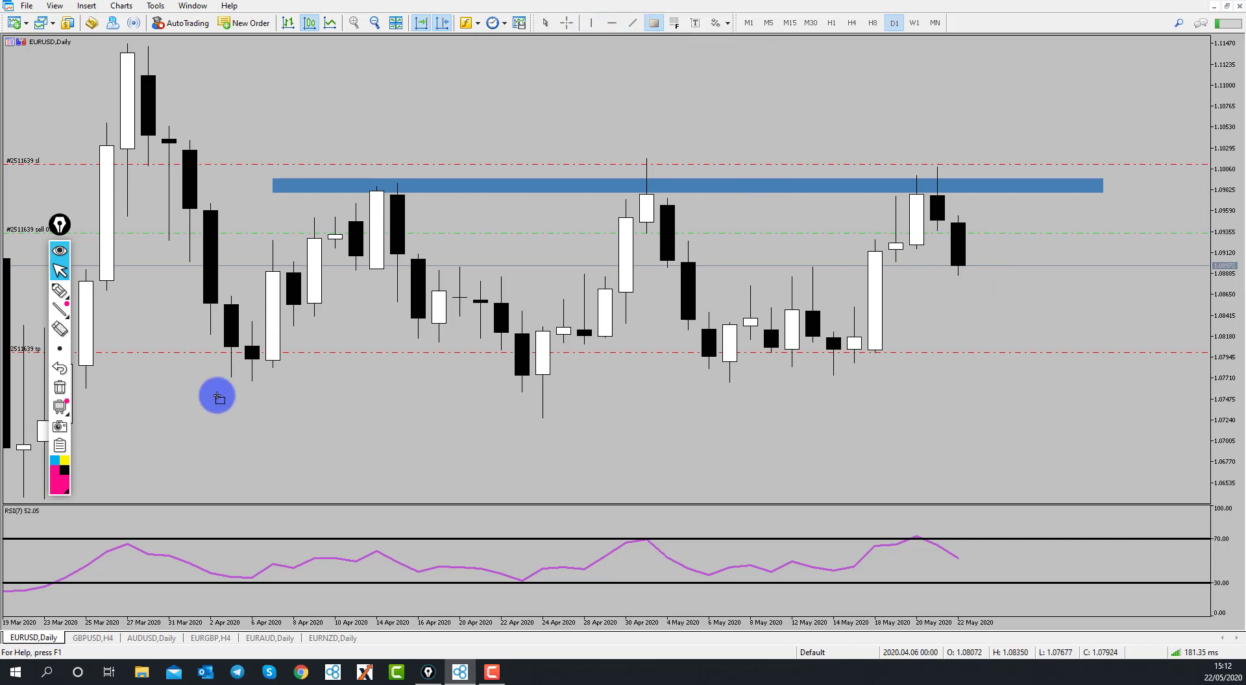
left_click_drag(200, 356, 1059, 394)
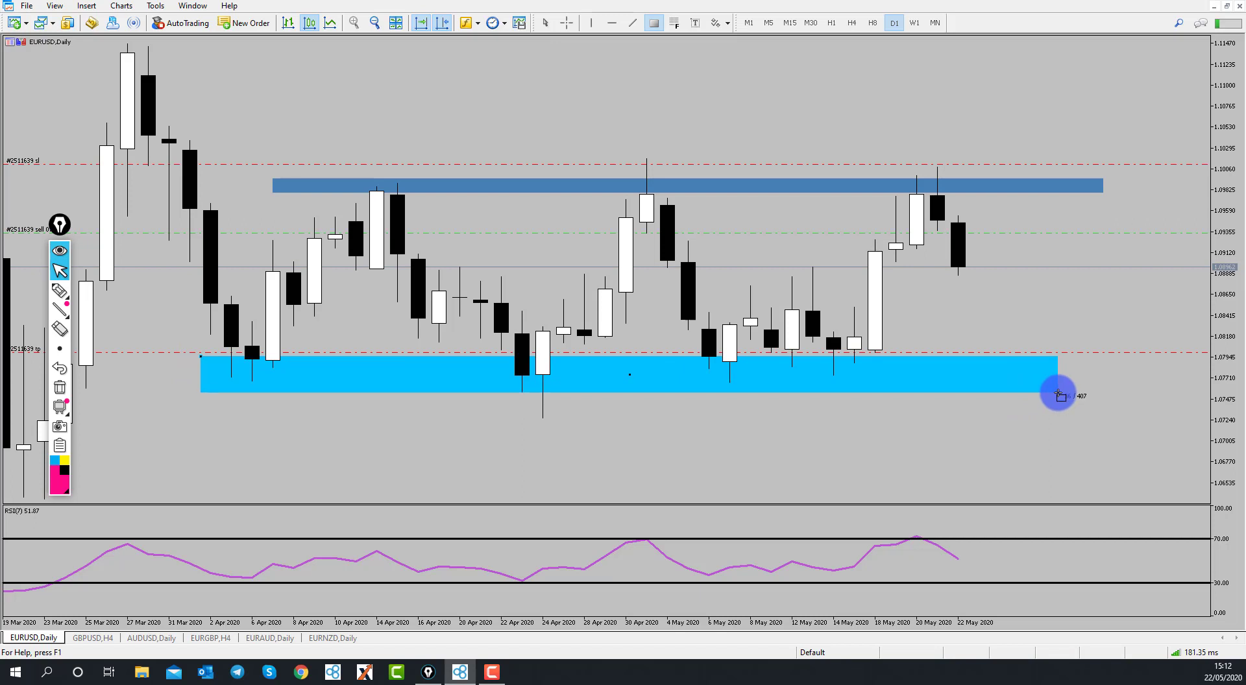
left_click(56, 300)
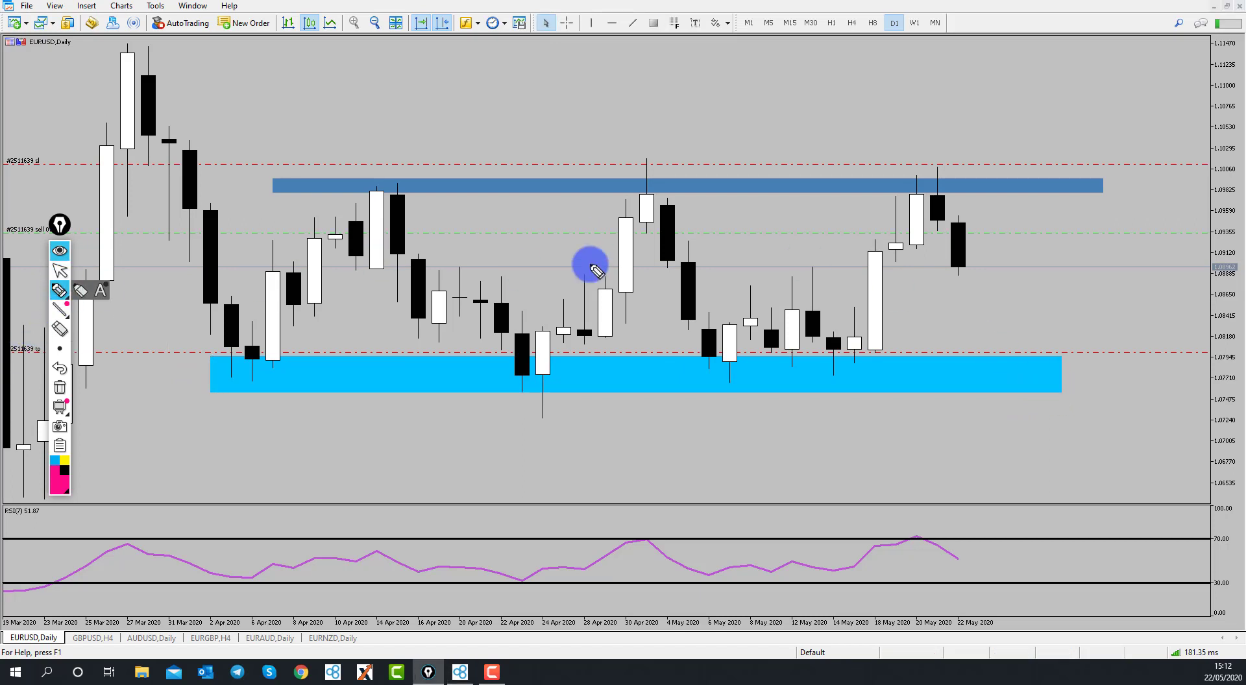
mouse_move(318, 345)
left_mouse_down()
mouse_move(399, 222)
mouse_move(526, 382)
mouse_move(603, 285)
mouse_move(791, 332)
mouse_move(905, 207)
mouse_move(957, 256)
mouse_move(994, 361)
mouse_move(1009, 367)
mouse_move(1053, 336)
left_mouse_up()
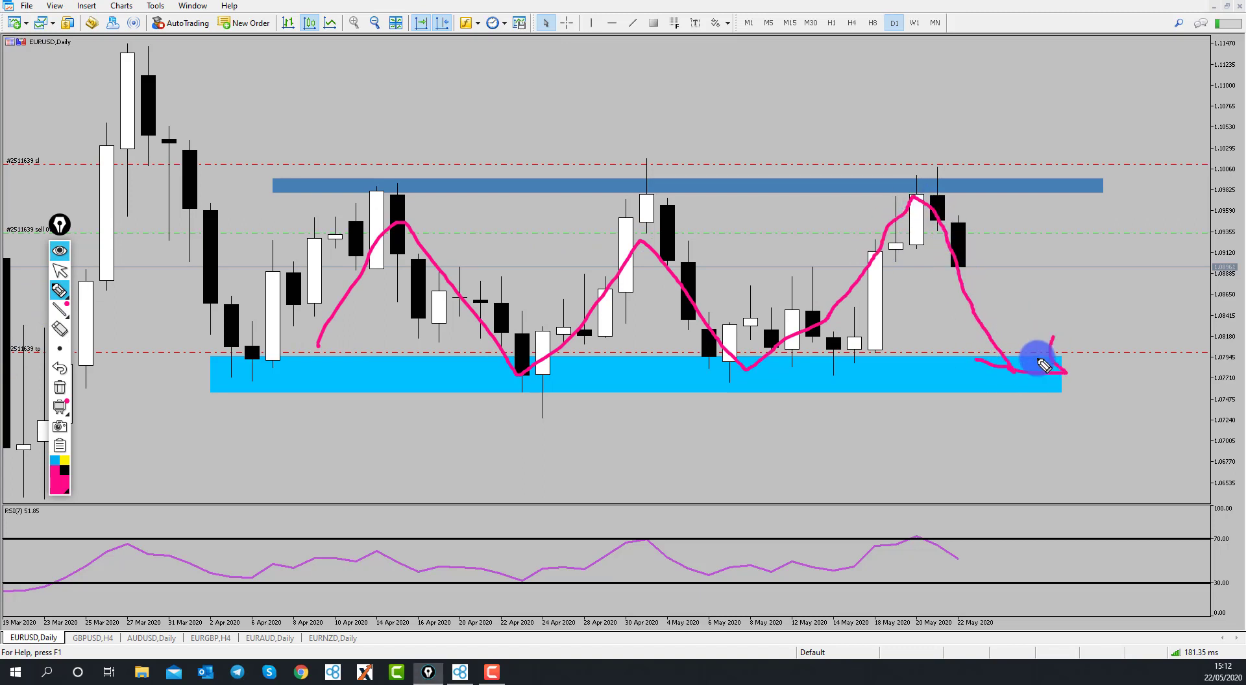
mouse_move(1015, 377)
left_mouse_down()
mouse_move(1100, 414)
mouse_move(1129, 455)
mouse_move(1079, 281)
mouse_move(1089, 232)
mouse_move(1090, 250)
left_mouse_up()
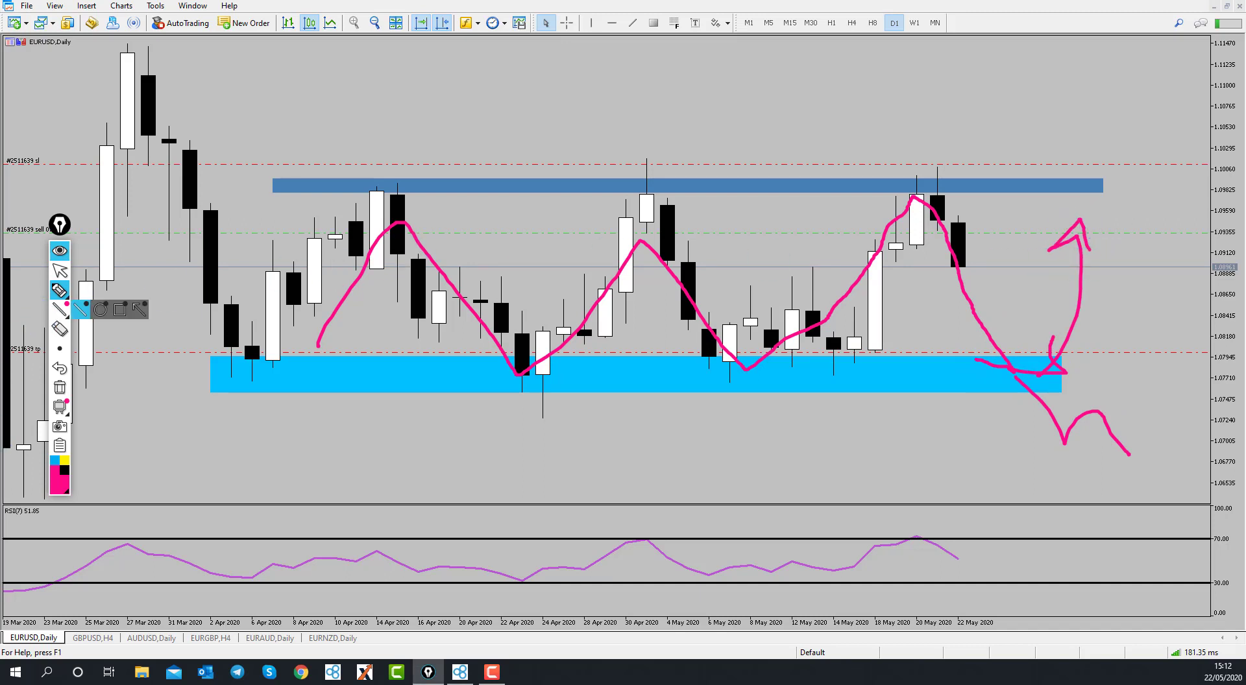
Erase the pink zigzags and arrow, then bring up the AUDUSD Daily chart
left_click(59, 329)
left_click(291, 303)
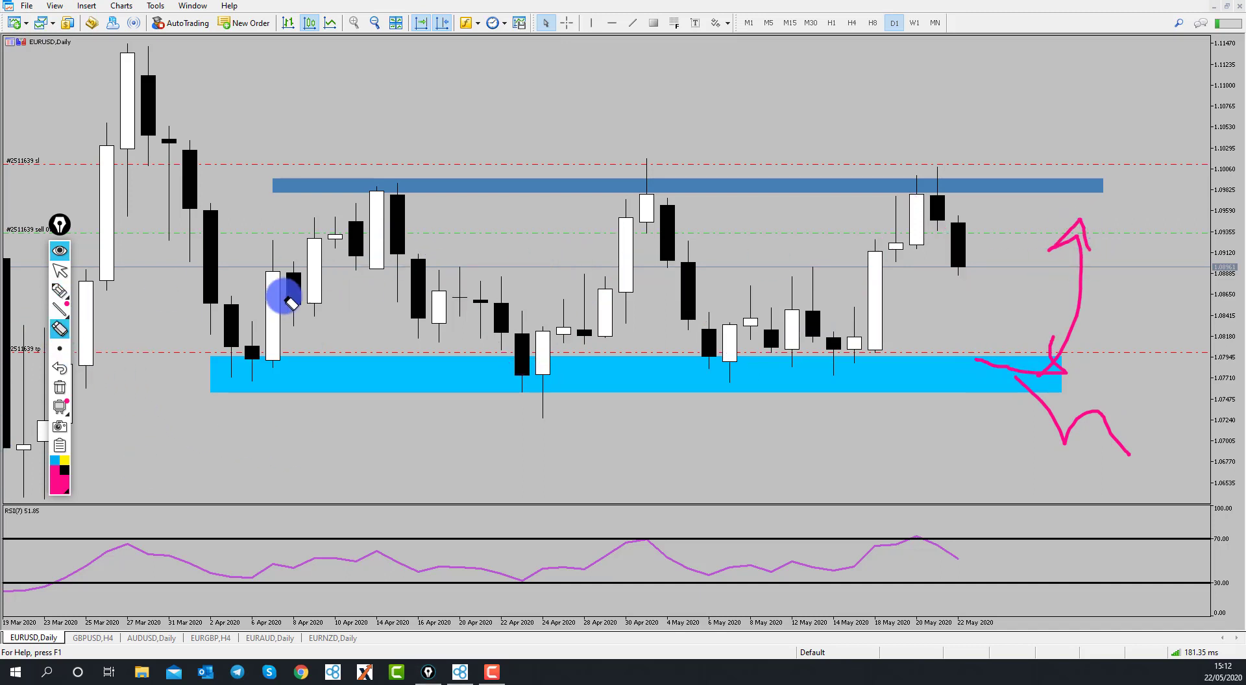
left_click(1080, 256)
left_click(1028, 392)
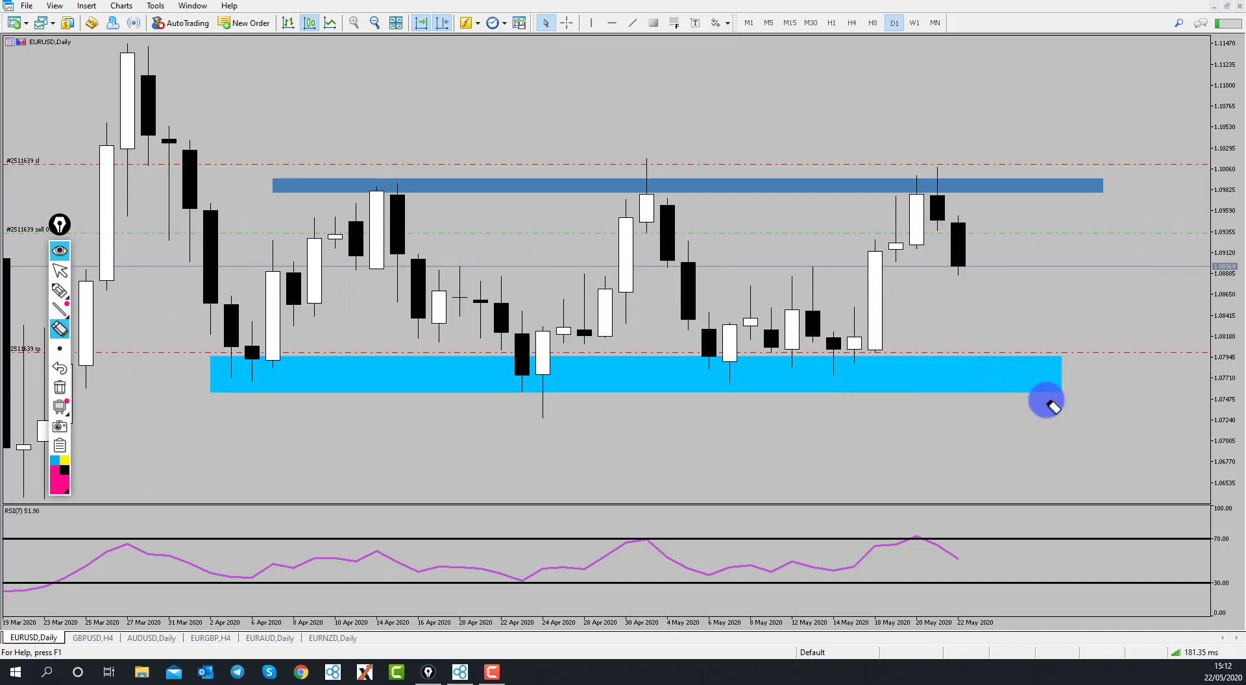
left_click(63, 274)
left_click(148, 638)
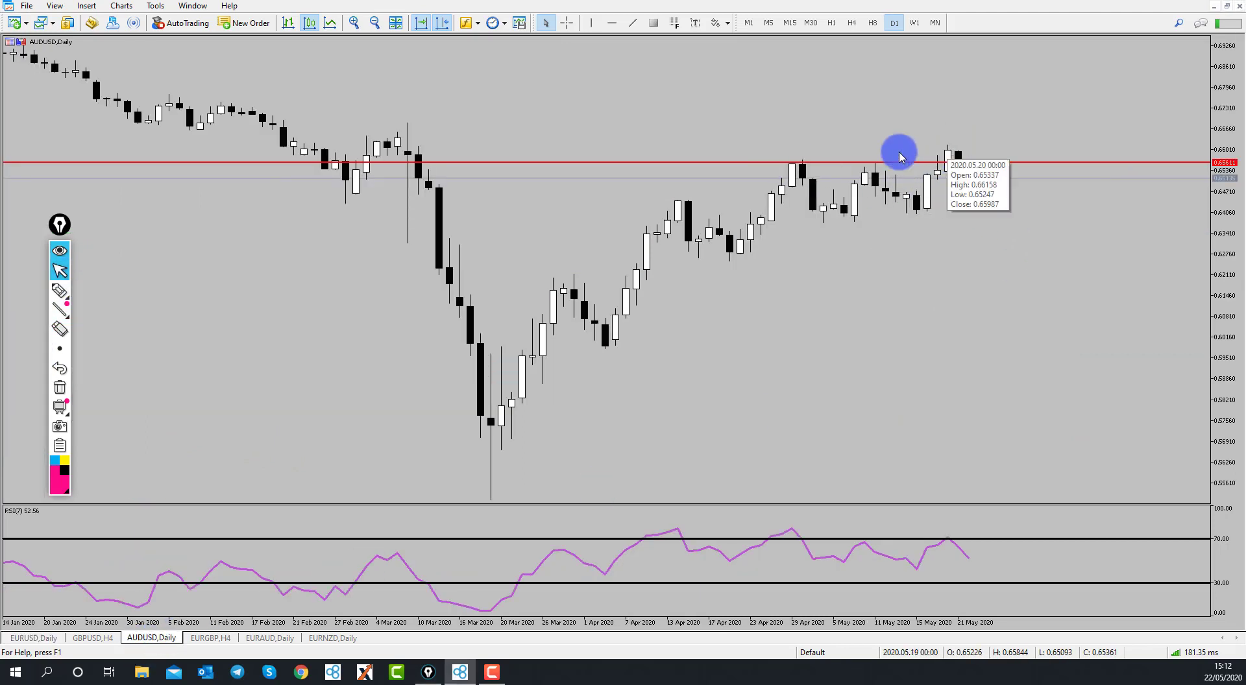
Switch the AUDUSD chart to the W1 weekly timeframe
left_click(913, 24)
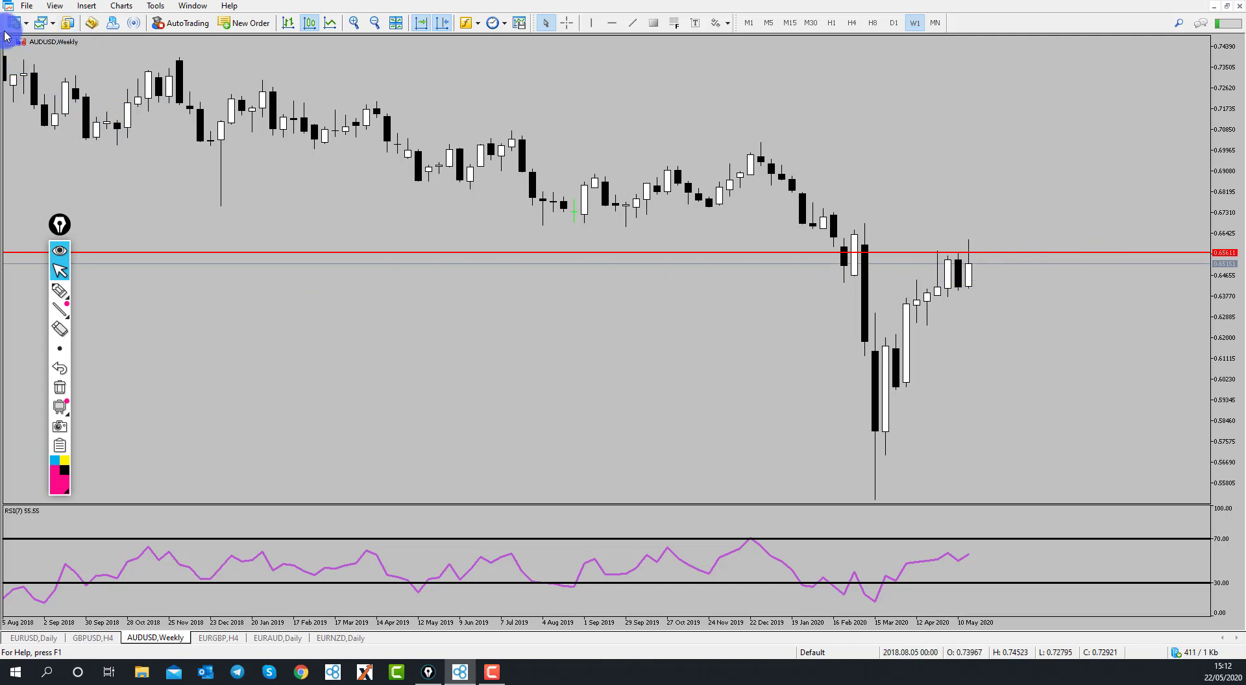
left_click(26, 6)
Open a new US30 chart from Indices > Cash 1 and apply the saved chart template
mouse_move(35, 26)
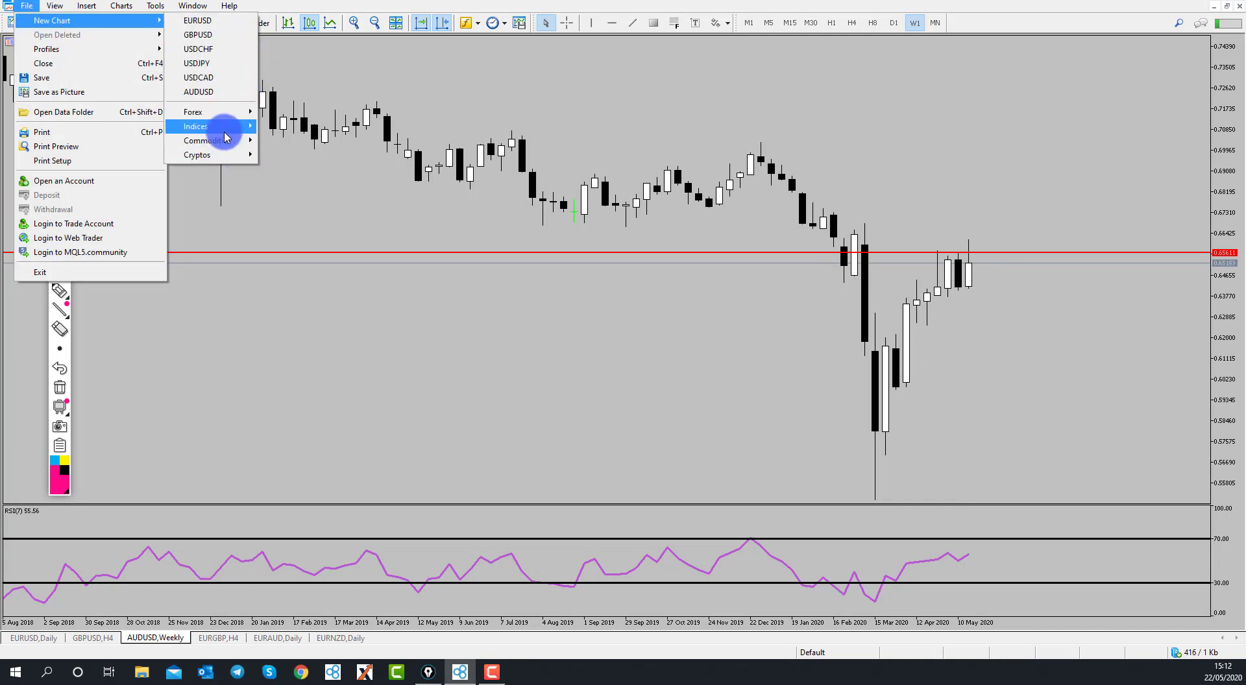
mouse_move(208, 126)
mouse_move(303, 136)
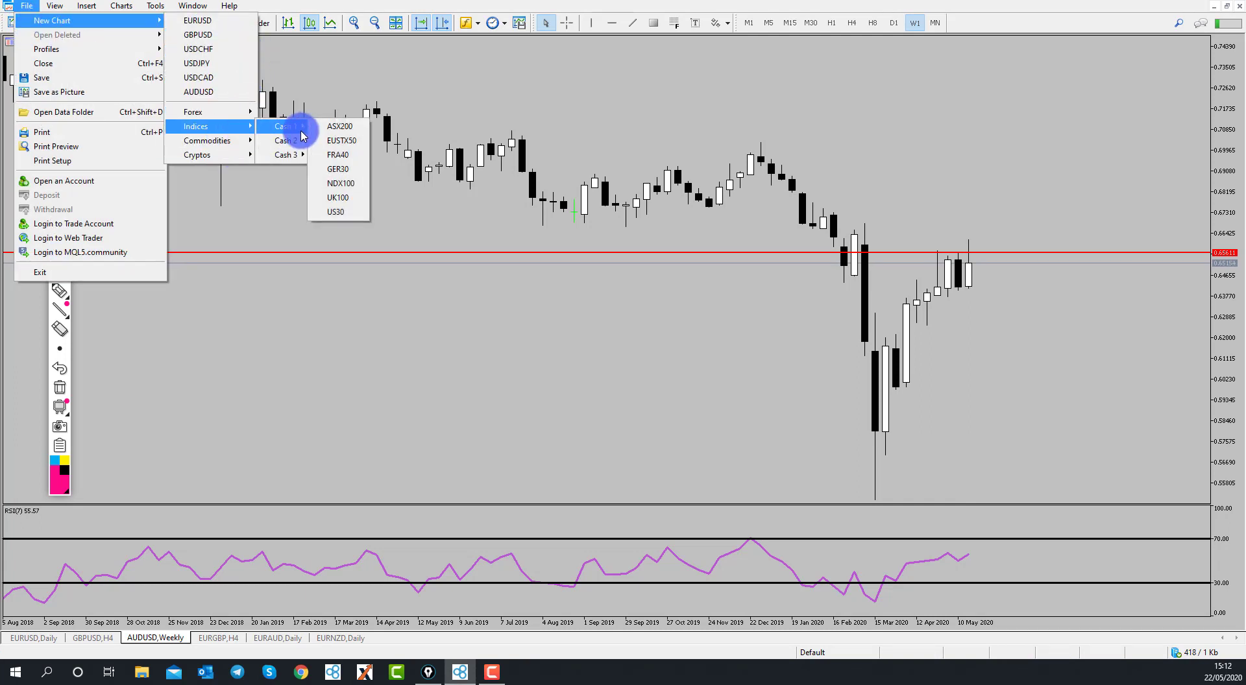
left_click(336, 212)
left_click(541, 236)
right_click(541, 236)
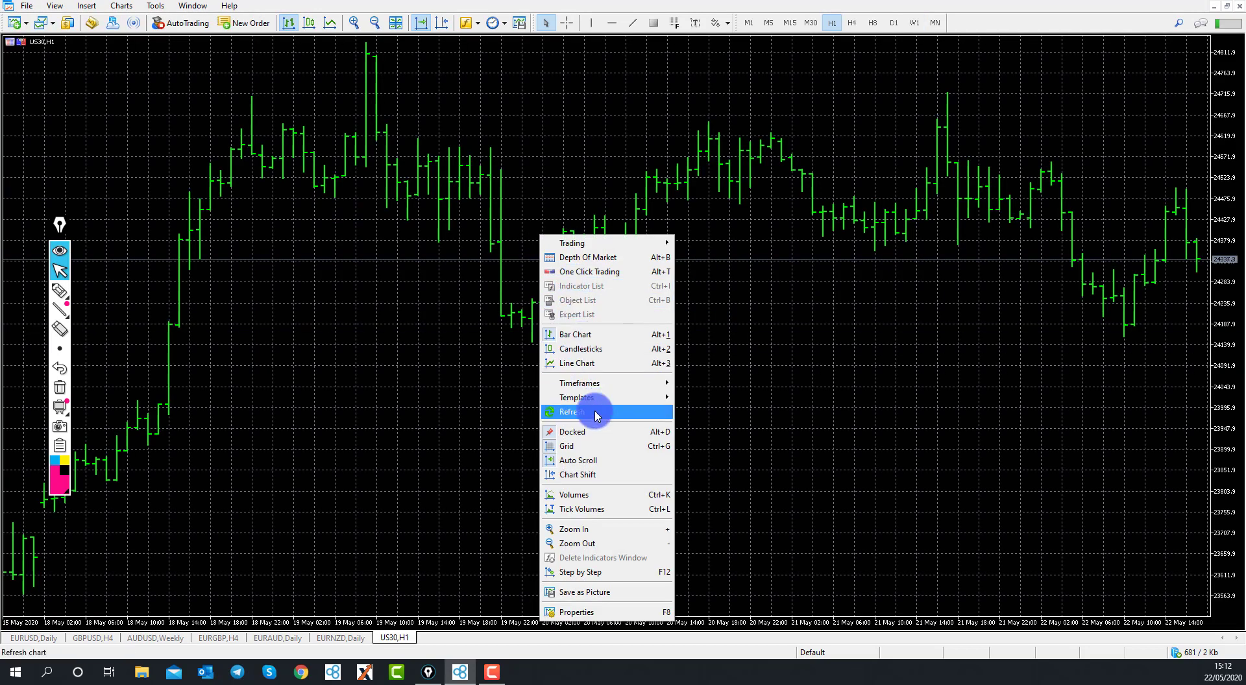
mouse_move(584, 397)
left_click(709, 460)
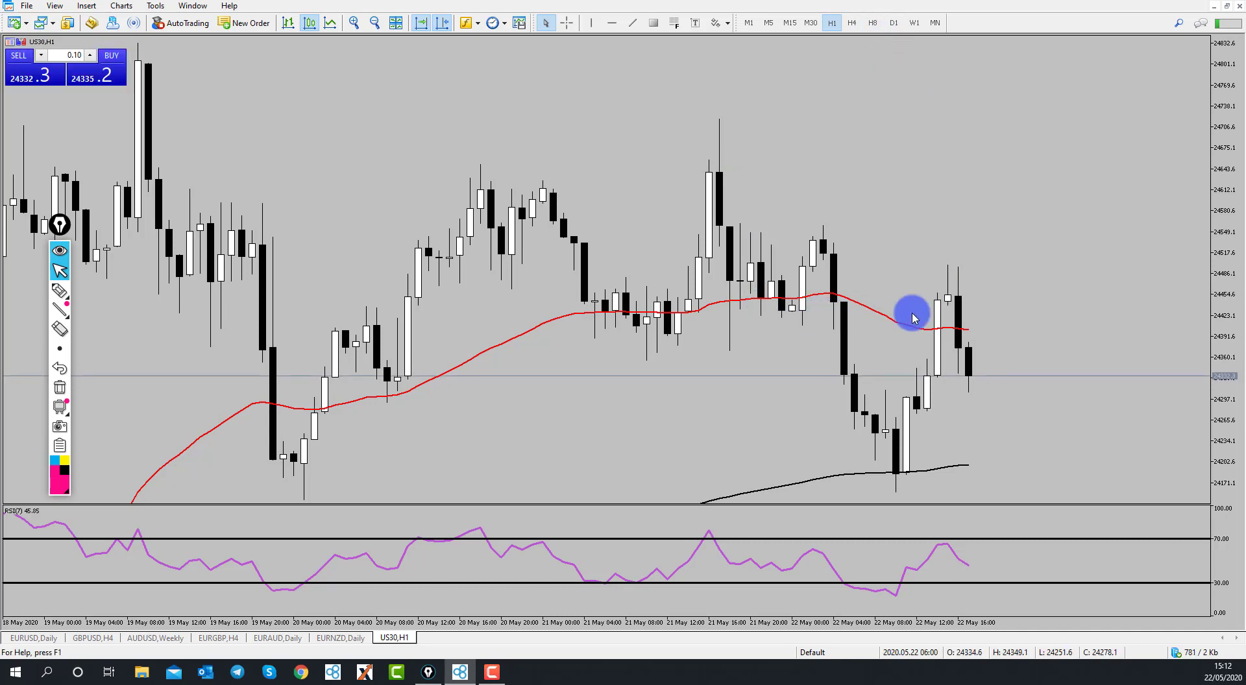
Switch US30 to Daily and draw a left-extended light-blue supply rectangle along the highs near 24,666
left_click(852, 24)
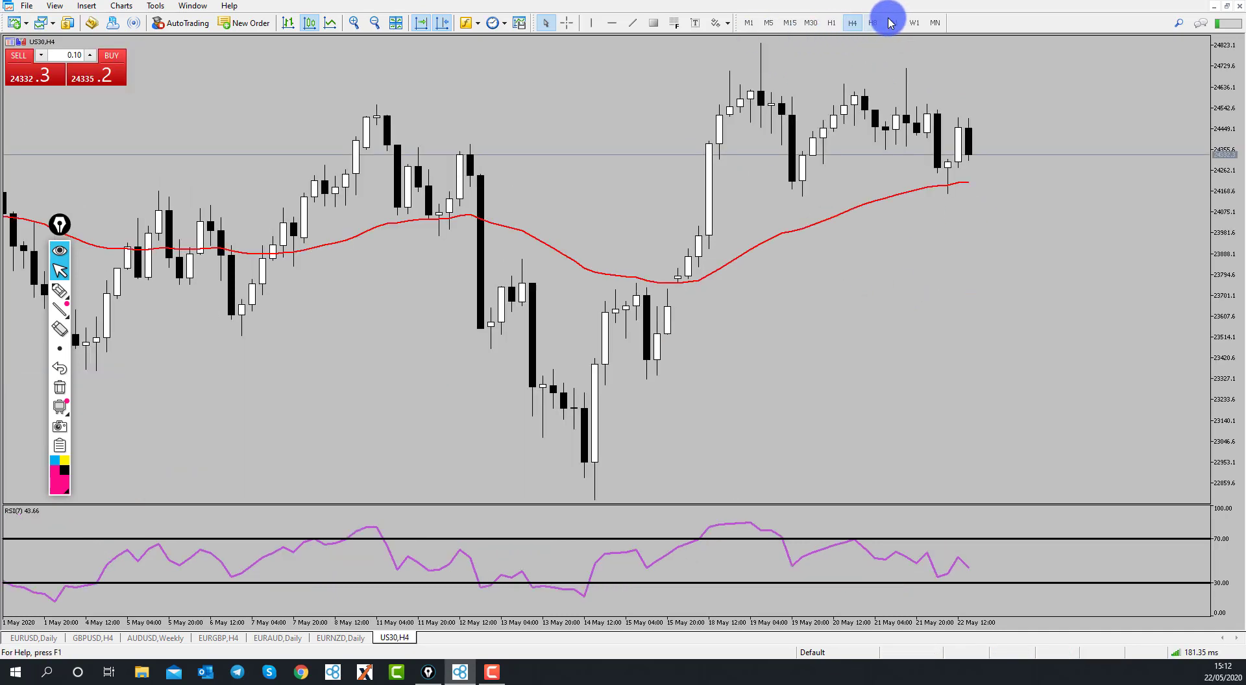
left_click(892, 23)
scroll(1024, 250, "up", 2)
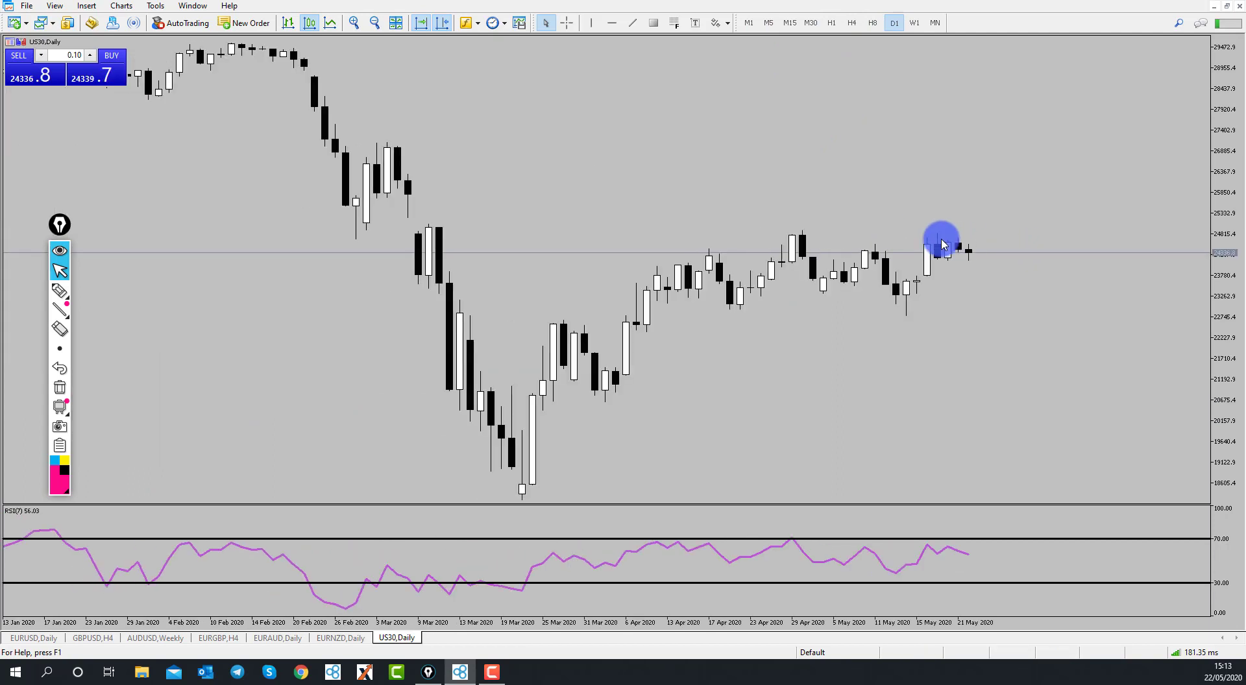
left_click(659, 25)
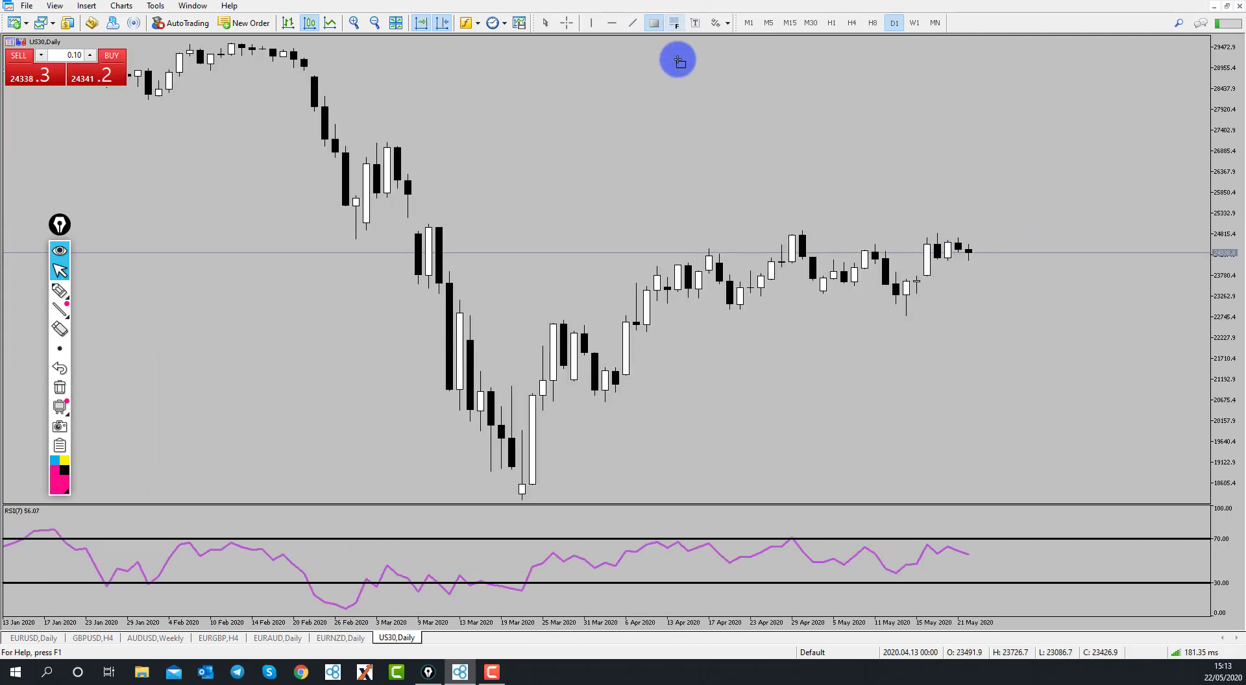
left_click_drag(699, 231, 1051, 249)
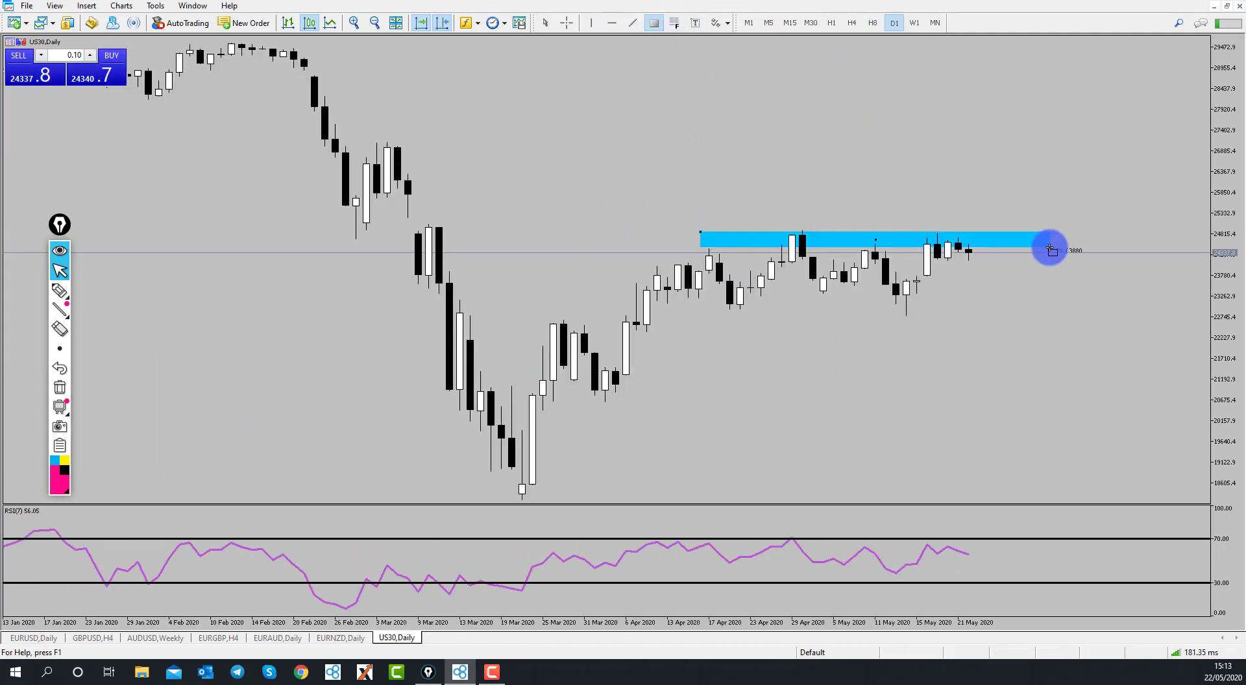
left_click_drag(700, 238, 666, 234)
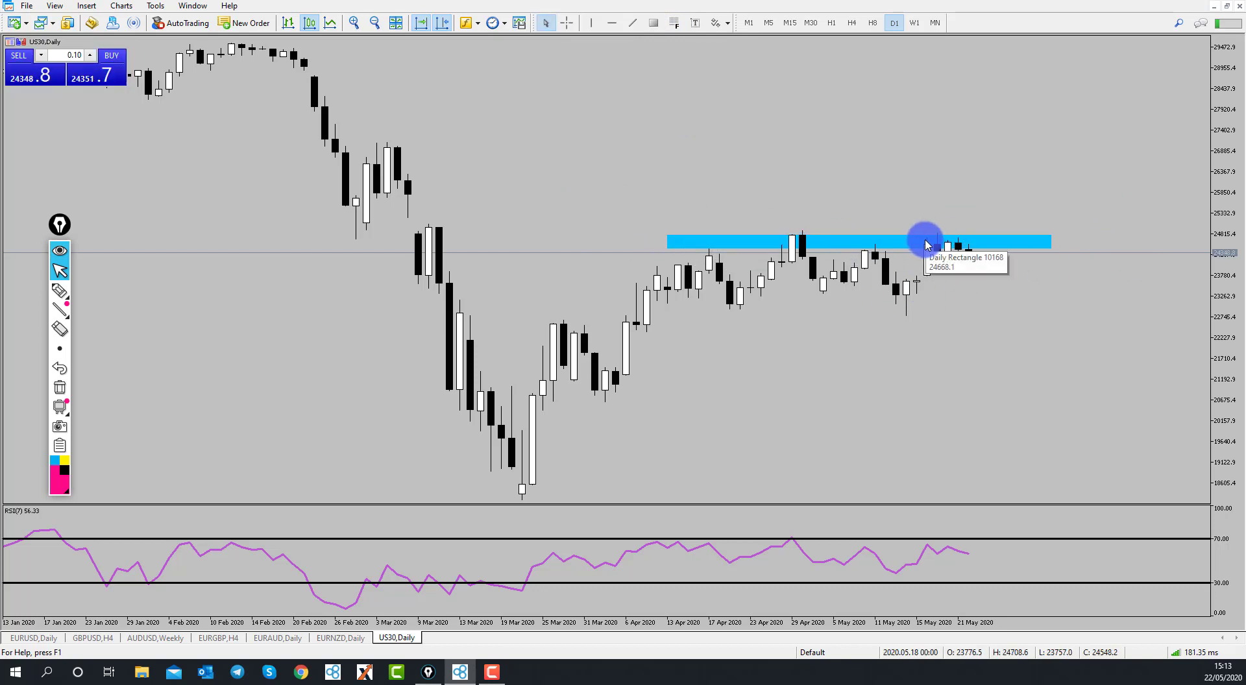
left_click(59, 296)
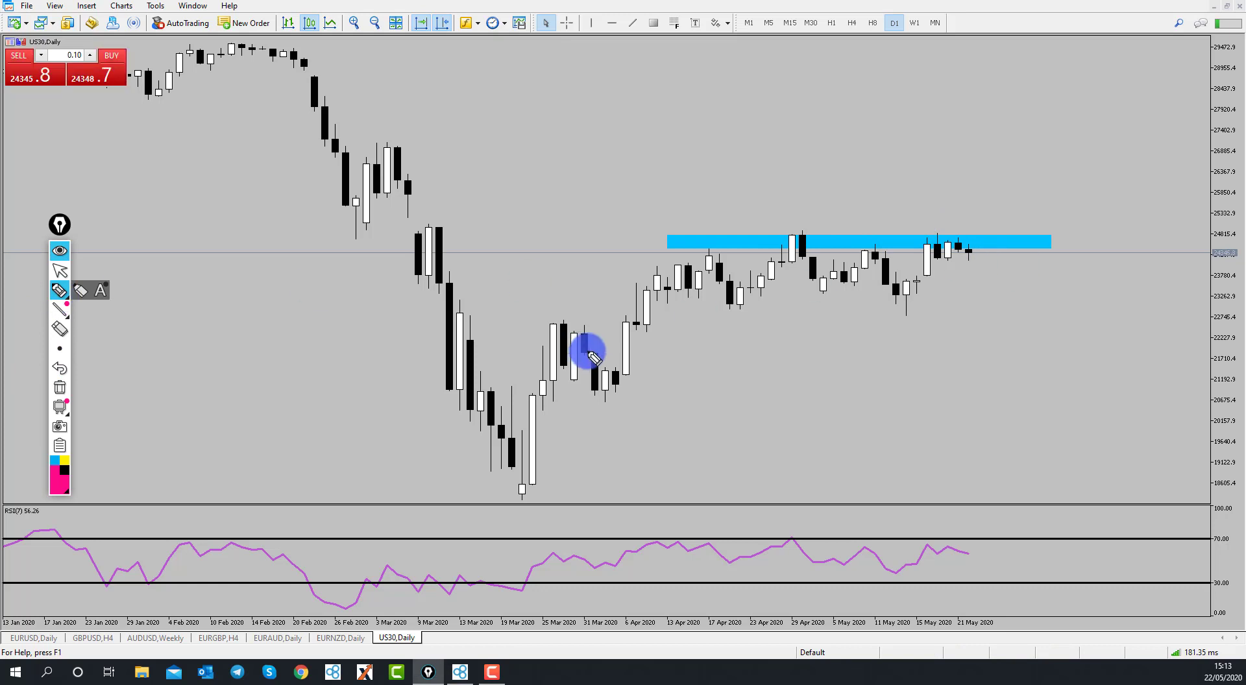
left_click_drag(663, 297, 1121, 300)
mouse_move(712, 236)
left_mouse_down()
mouse_move(1000, 244)
mouse_move(990, 300)
mouse_move(924, 305)
mouse_move(1002, 345)
mouse_move(1088, 469)
mouse_move(1100, 410)
left_mouse_up()
left_click_drag(396, 473, 736, 486)
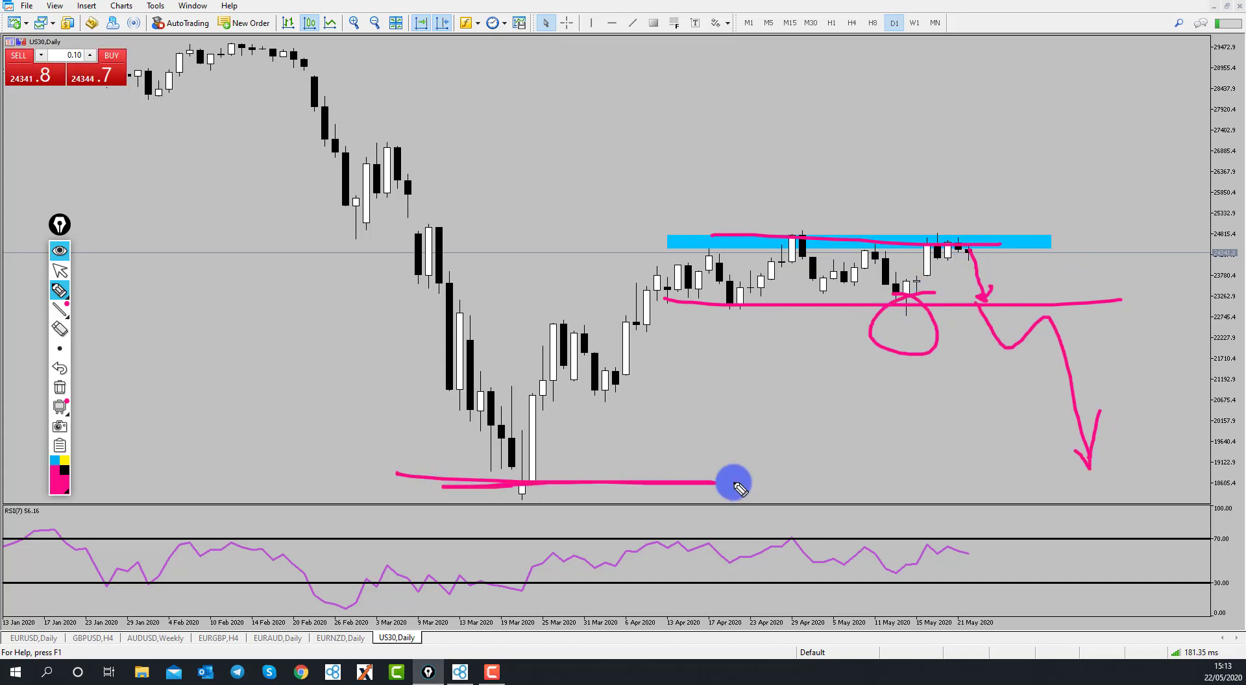
left_click_drag(967, 254, 984, 220)
mouse_move(996, 206)
left_mouse_down()
mouse_move(1018, 234)
mouse_move(1025, 133)
mouse_move(1042, 167)
left_mouse_up()
mouse_move(159, 47)
left_mouse_down()
mouse_move(1062, 22)
mouse_move(1157, 45)
left_mouse_up()
left_click(59, 329)
left_click(829, 238)
left_click(1141, 41)
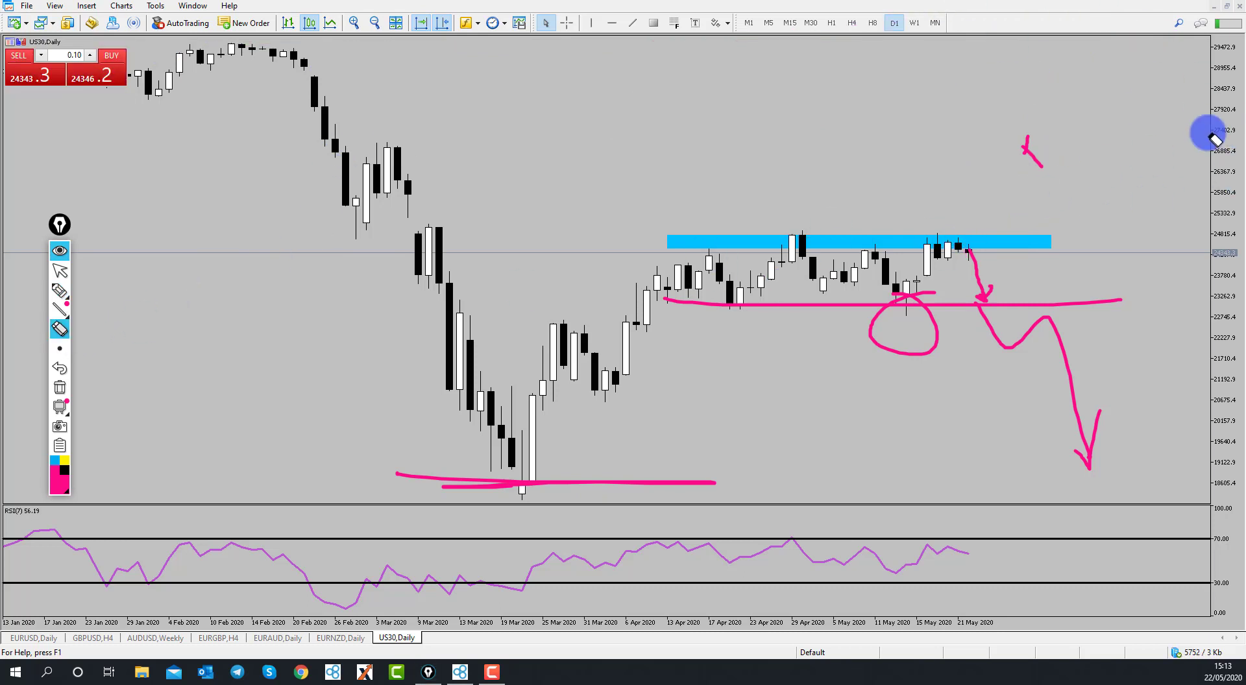
left_click(1033, 151)
left_click(1049, 300)
left_click(1096, 436)
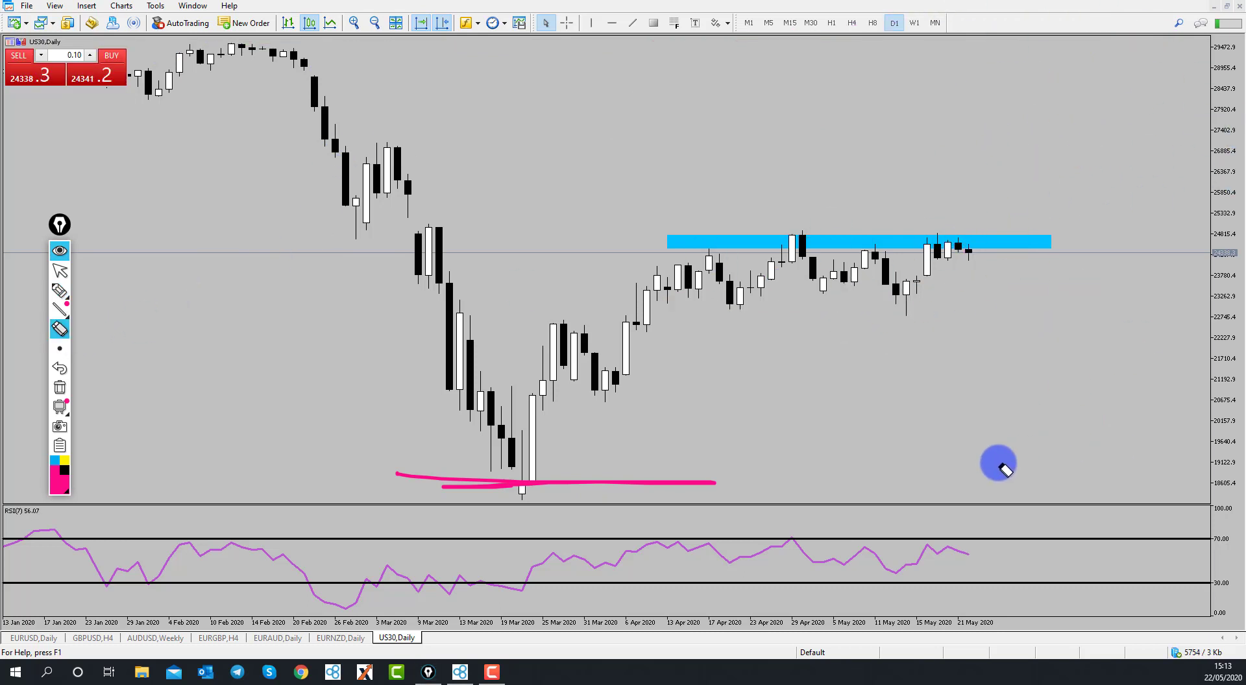
left_click(558, 482)
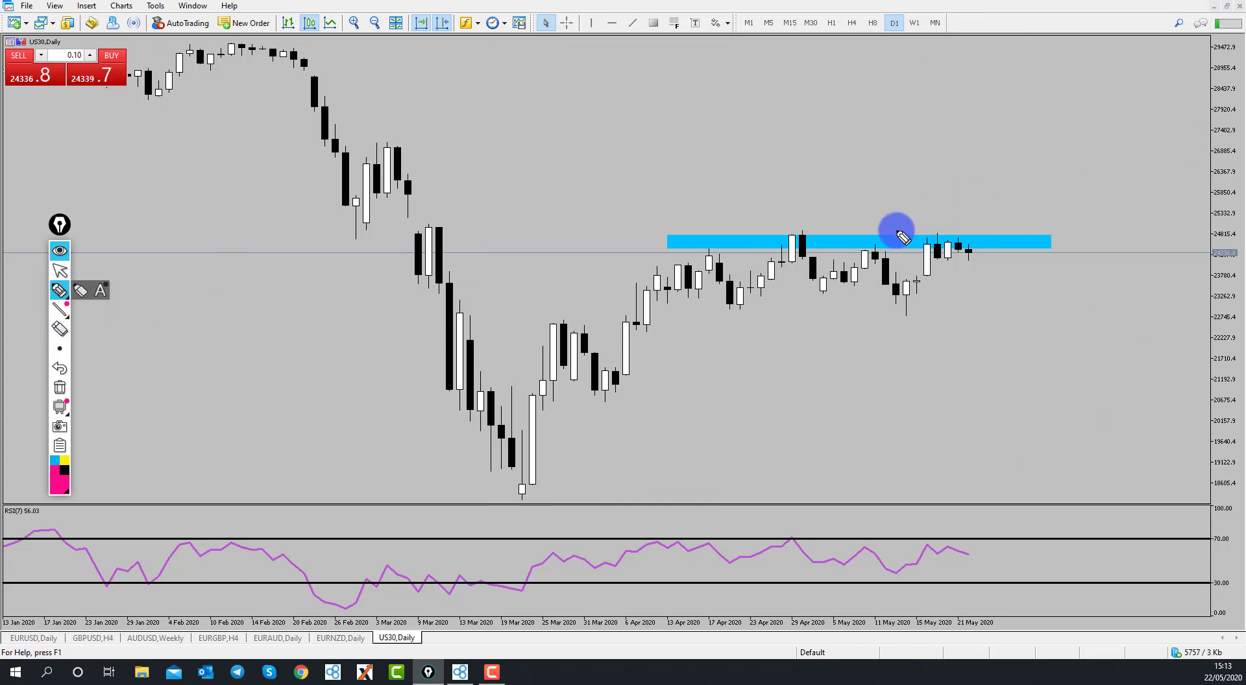